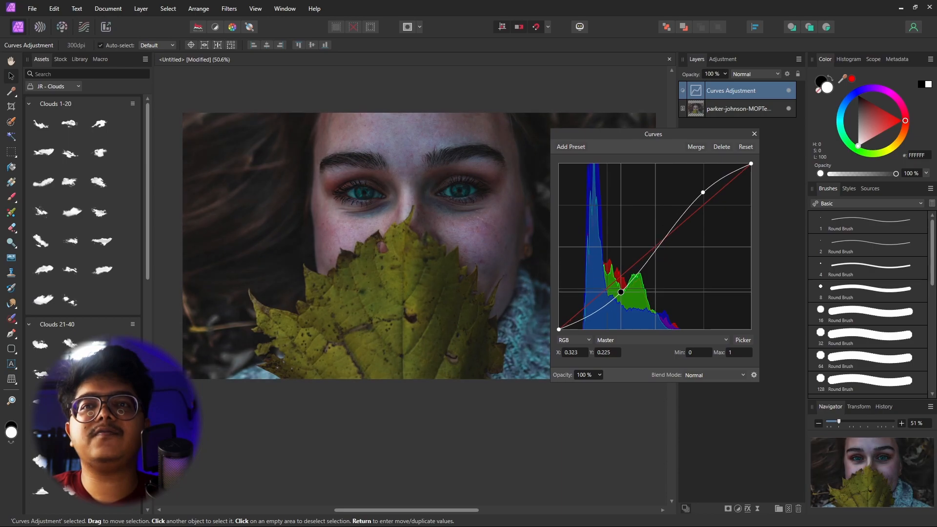
# - Fade the first Curves adjustment's tonal extremes by slightly raising its black end point and slightly lowering its white end point
pyautogui.click(559, 329)
pyautogui.moveTo(558, 329); pyautogui.dragTo(559, 323)
pyautogui.moveTo(750, 164); pyautogui.dragTo(750, 170)
pyautogui.click(753, 133)
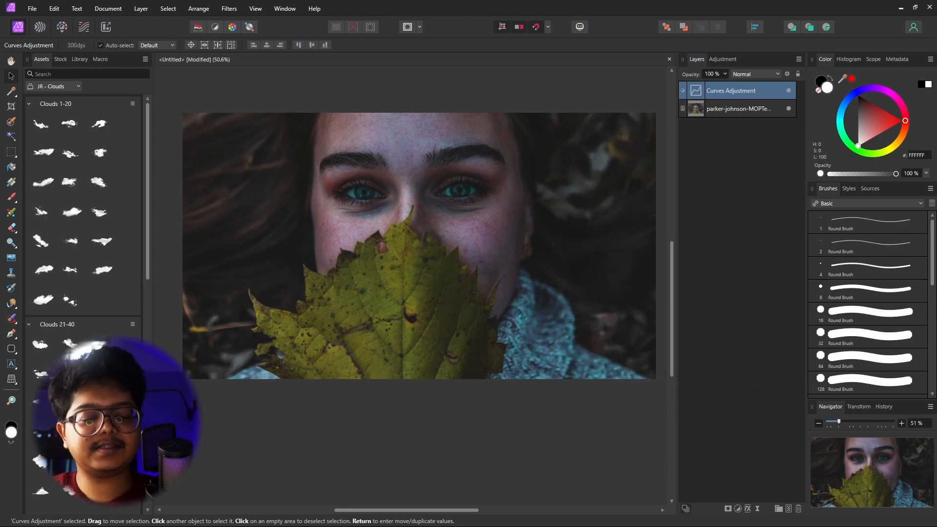
# - Add a second Curves adjustment with a lowered shadow point and a midtone point at X 0.567, Y 0.564
pyautogui.hotkey('ctrl', 'm')
pyautogui.moveTo(610, 286); pyautogui.dragTo(611, 297)
pyautogui.click(666, 252)
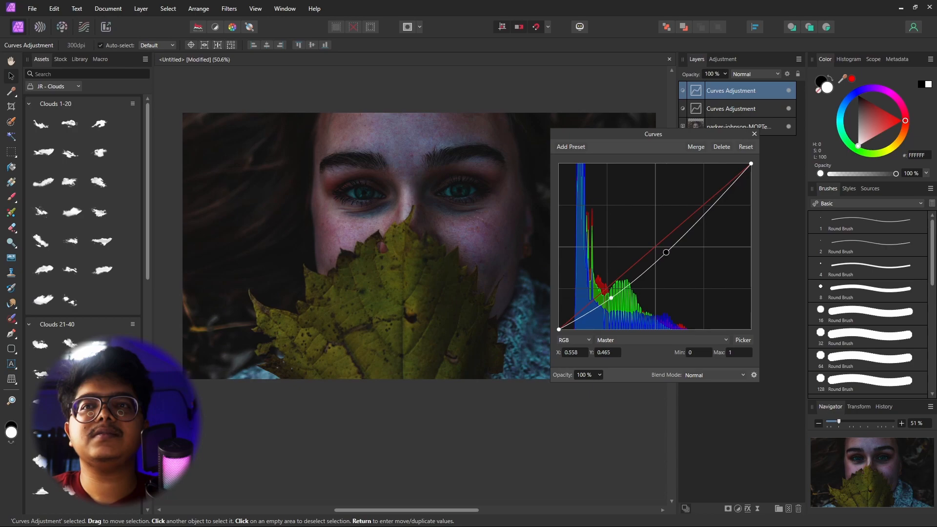
pyautogui.moveTo(666, 252); pyautogui.dragTo(667, 236)
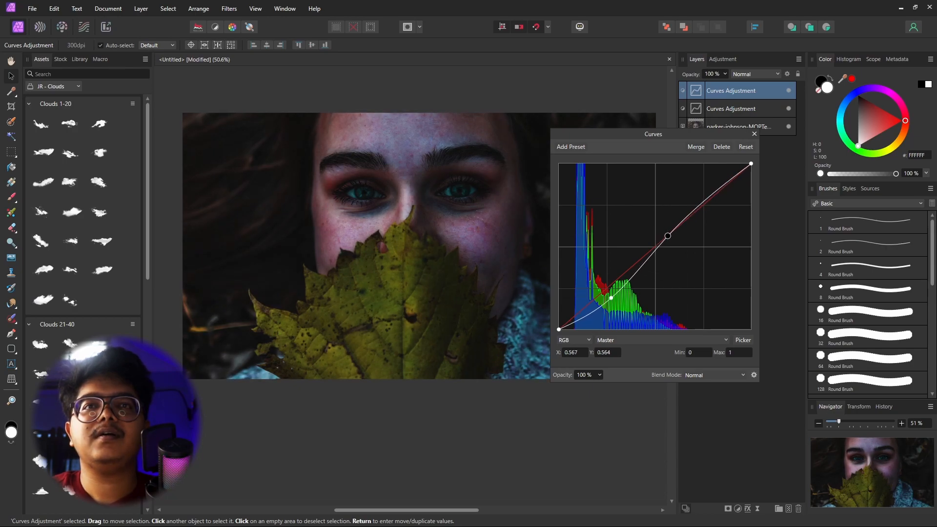
pyautogui.click(754, 133)
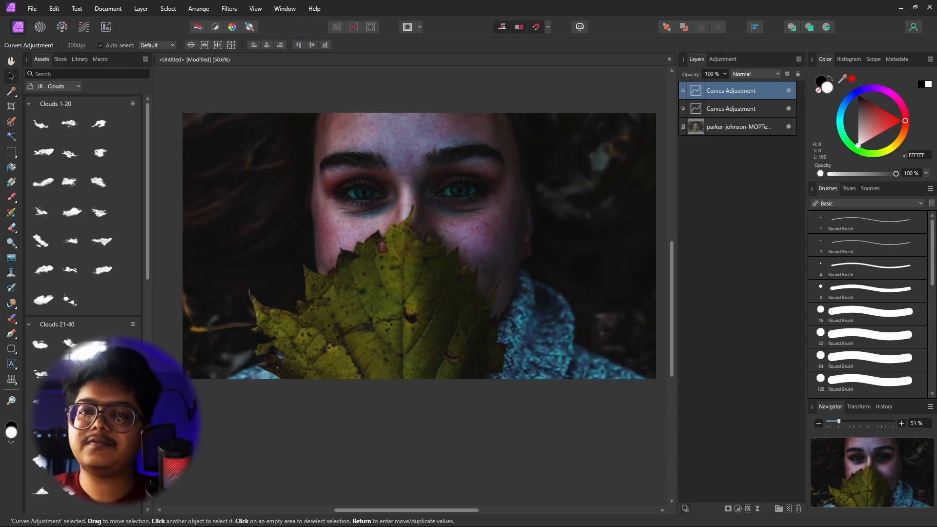
# - Add a third Curves adjustment, moving its white point to X 0.612, Y 1 and bowing the curve upward with a lower-midtone point
pyautogui.hotkey('ctrl', 'm')
pyautogui.moveTo(751, 164); pyautogui.dragTo(670, 163)
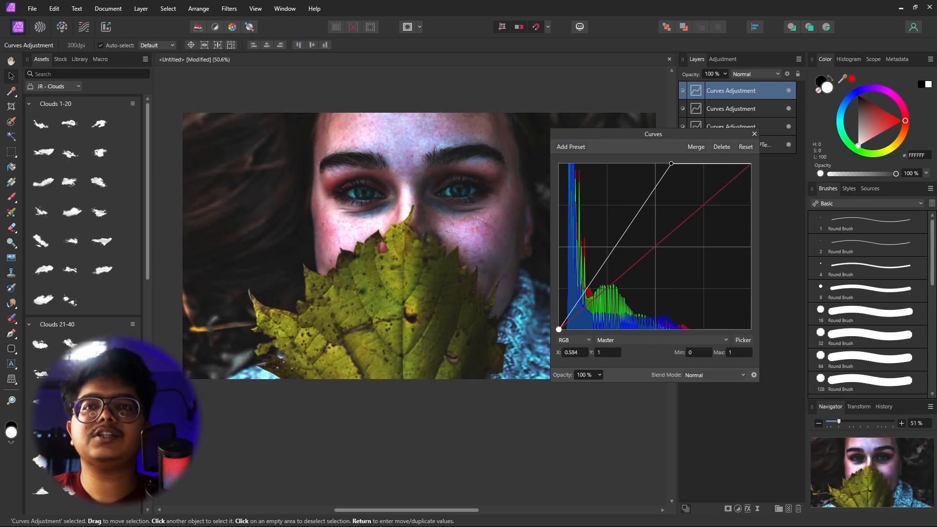
pyautogui.moveTo(559, 330)
pyautogui.mouseDown()
pyautogui.moveTo(566, 327)
pyautogui.moveTo(558, 329)
pyautogui.mouseUp()
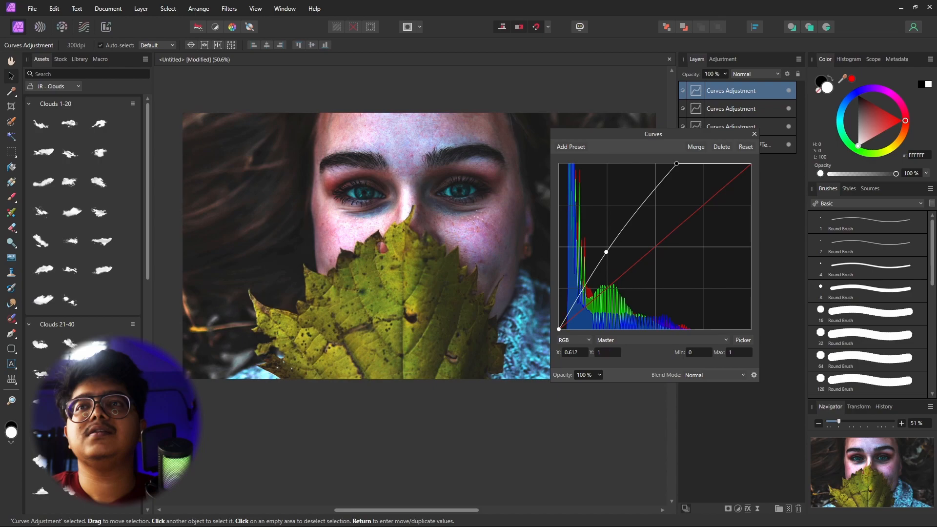
pyautogui.click(755, 134)
# - Group the three Curves adjustments, rename the group STEP 1, and compare the image with the group hidden and shown
pyautogui.keyDown('shift'); pyautogui.click(730, 126); pyautogui.keyUp('shift')
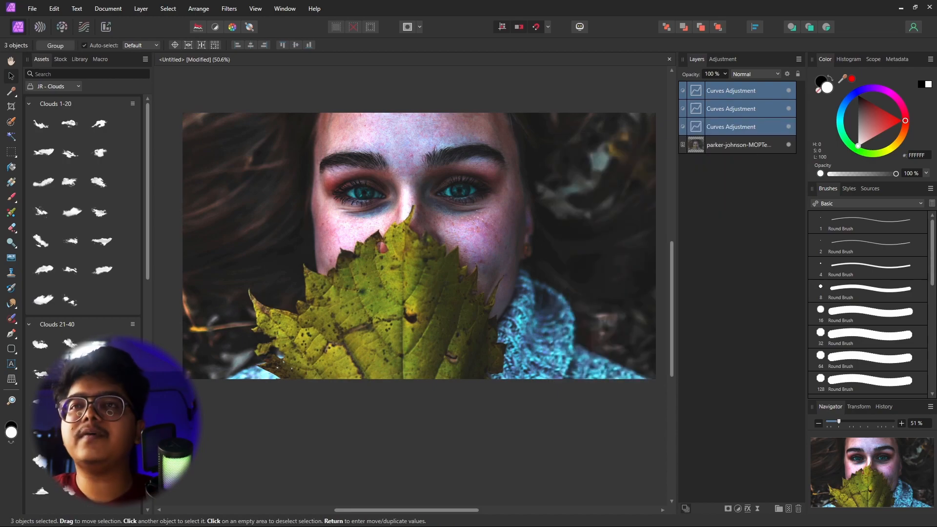
pyautogui.hotkey('ctrl', 'g')
pyautogui.doubleClick(717, 91)
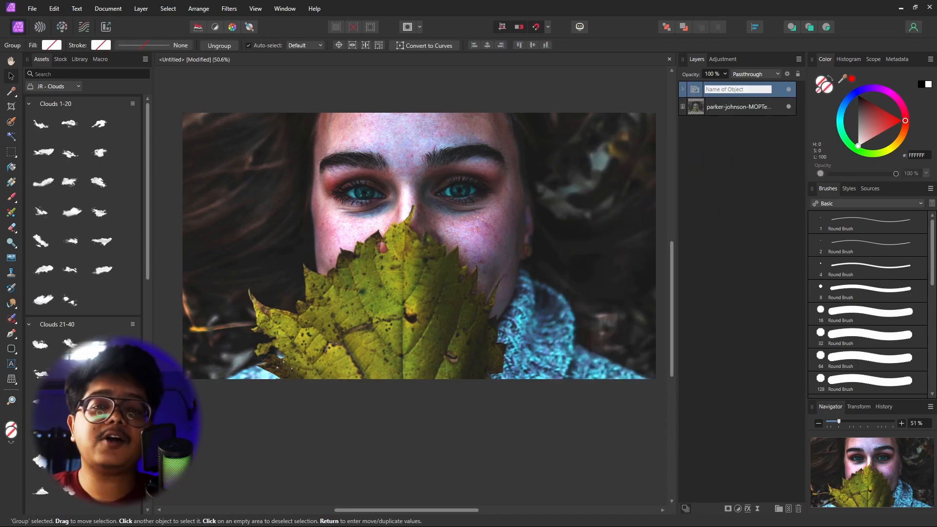
pyautogui.write('ST')
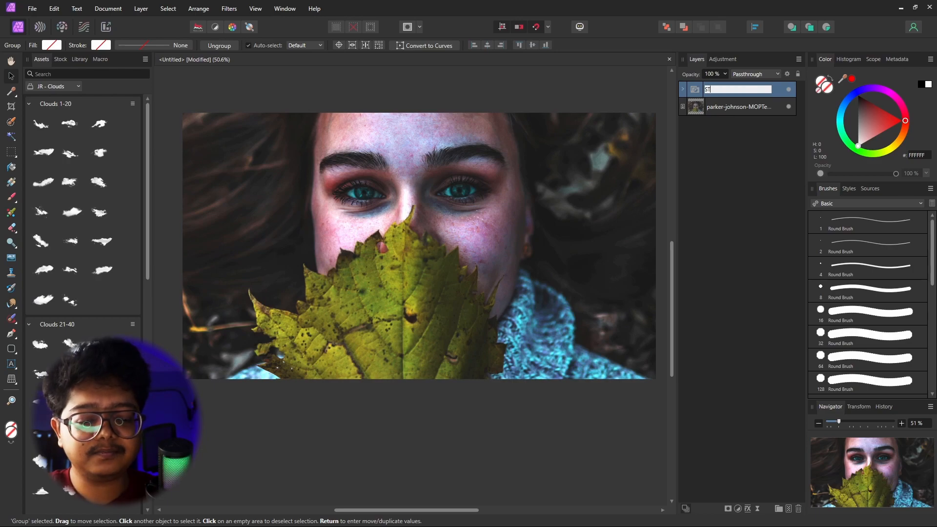
pyautogui.write('EP 12')
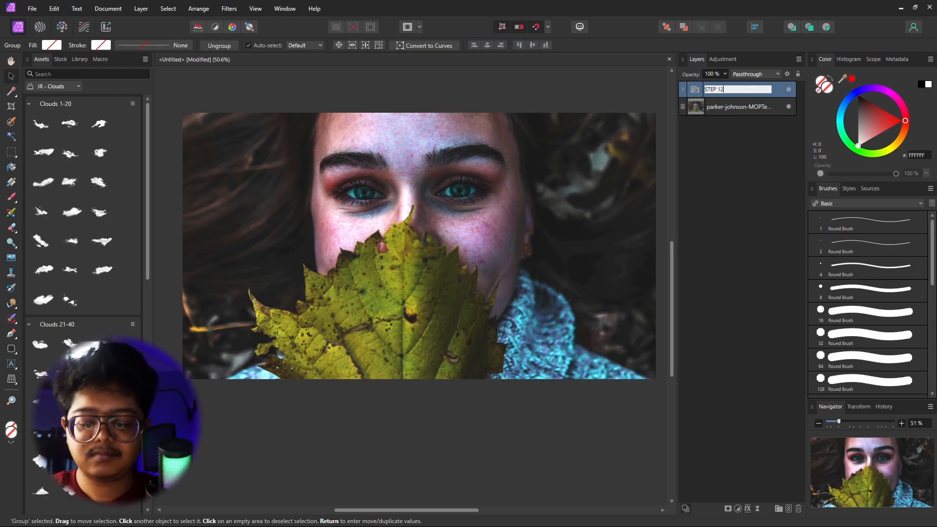
pyautogui.press('Return')
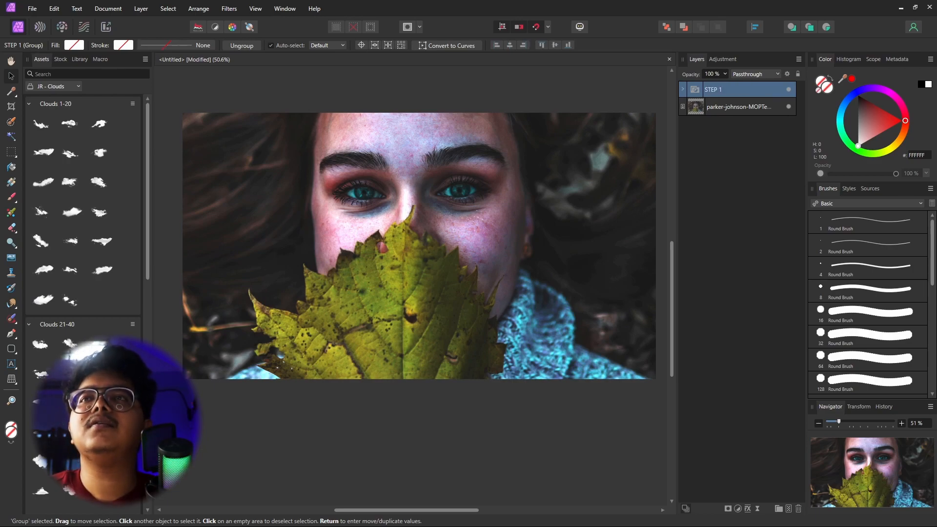
pyautogui.click(789, 90)
pyautogui.click(789, 90)
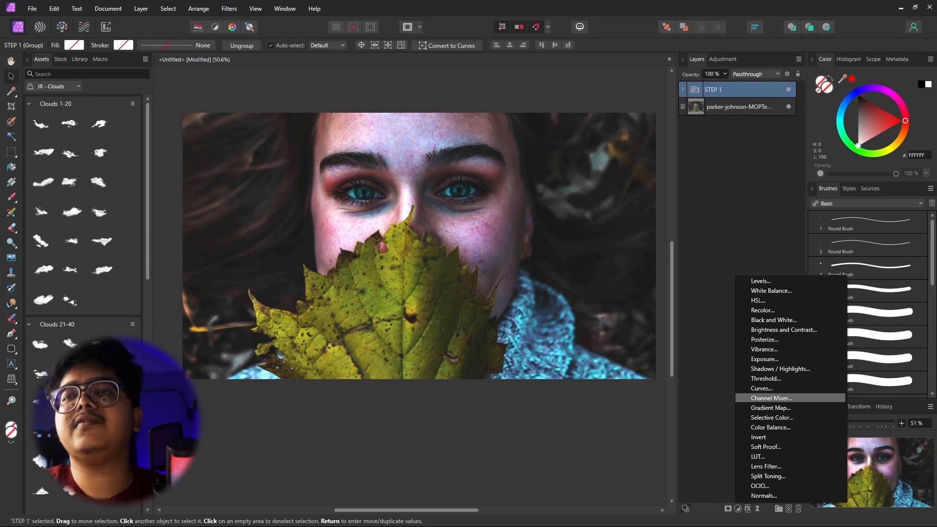
# - Add a Gradient Map adjustment above STEP 1 and set its 0% stop to dark red 390C0C
pyautogui.click(770, 408)
pyautogui.moveTo(652, 272); pyautogui.dragTo(725, 195)
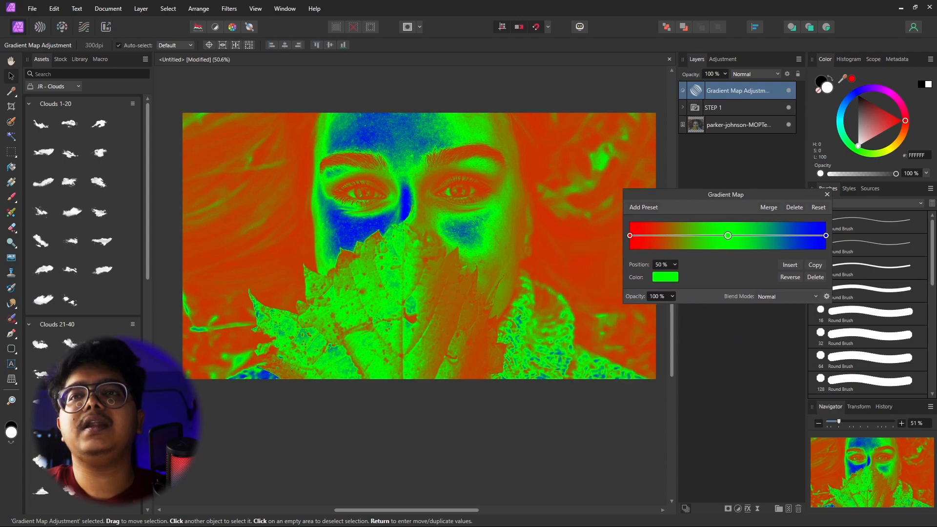
pyautogui.click(630, 235)
pyautogui.click(665, 276)
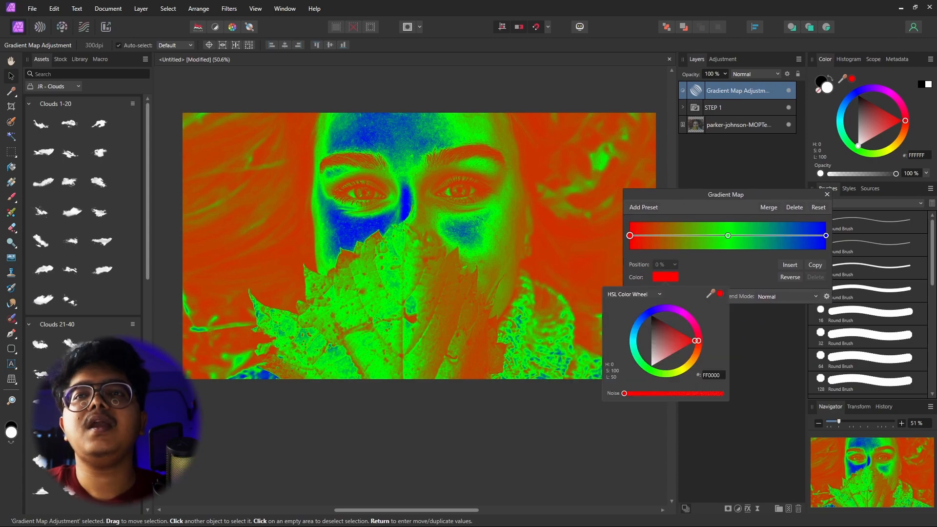
pyautogui.moveTo(695, 340); pyautogui.dragTo(659, 322)
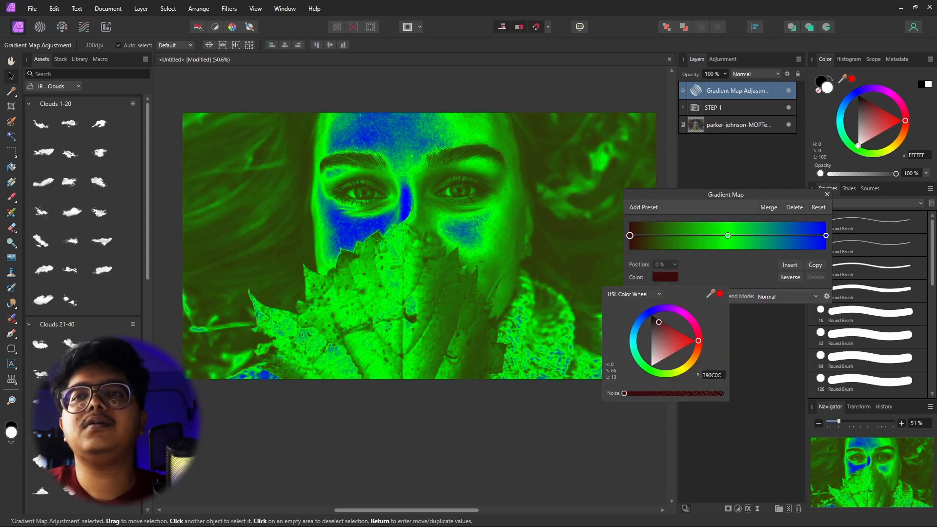
# - Set the gradient map's 50% stop to orange-brown B27149
pyautogui.click(727, 236)
pyautogui.click(665, 277)
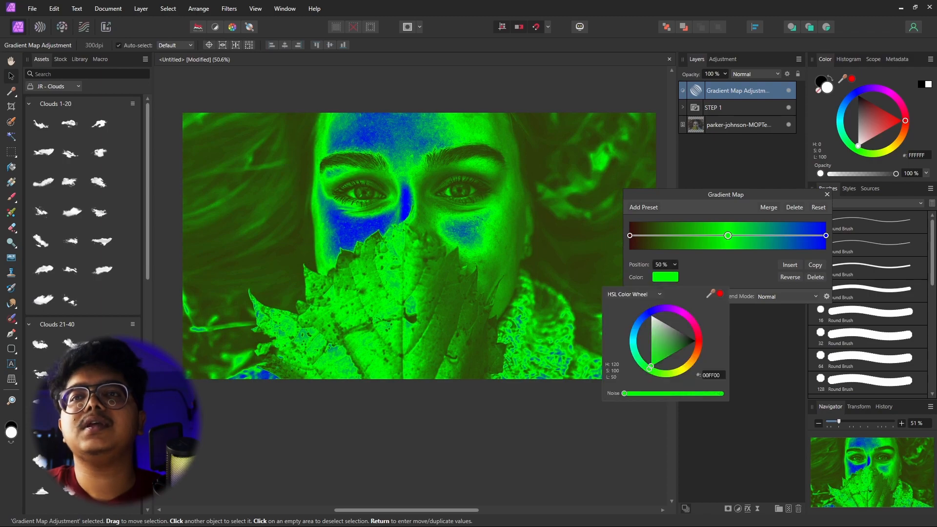
pyautogui.moveTo(650, 366); pyautogui.dragTo(669, 342)
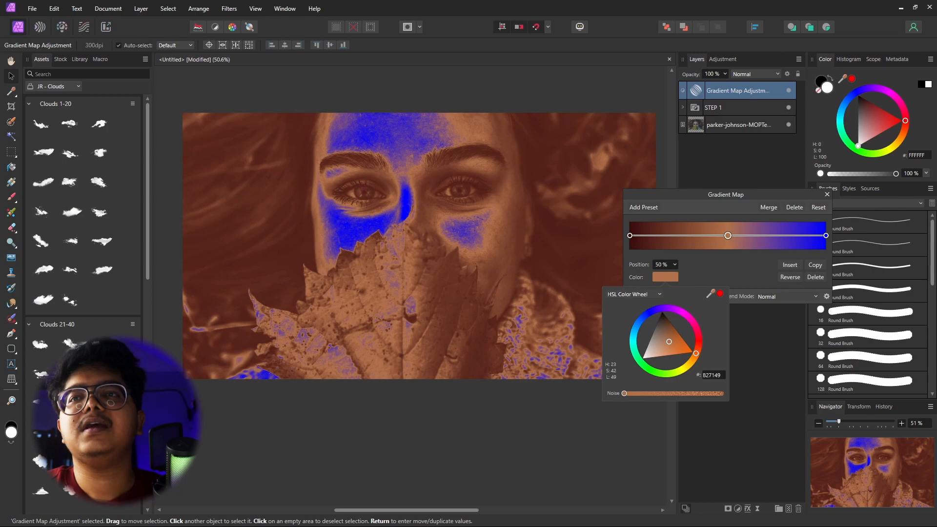
# - Set the gradient map's 100% stop to pale beige E3D2C1
pyautogui.click(826, 235)
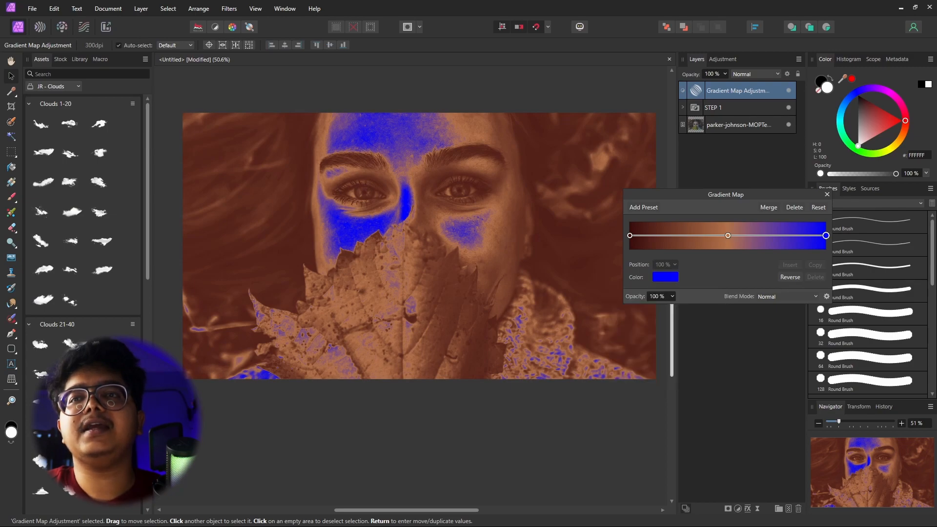
pyautogui.click(665, 277)
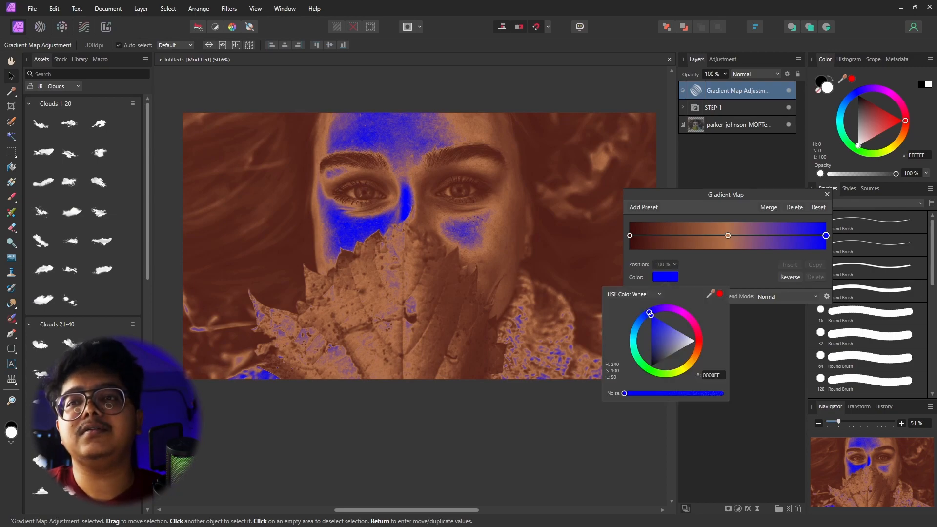
pyautogui.moveTo(648, 313); pyautogui.dragTo(650, 351)
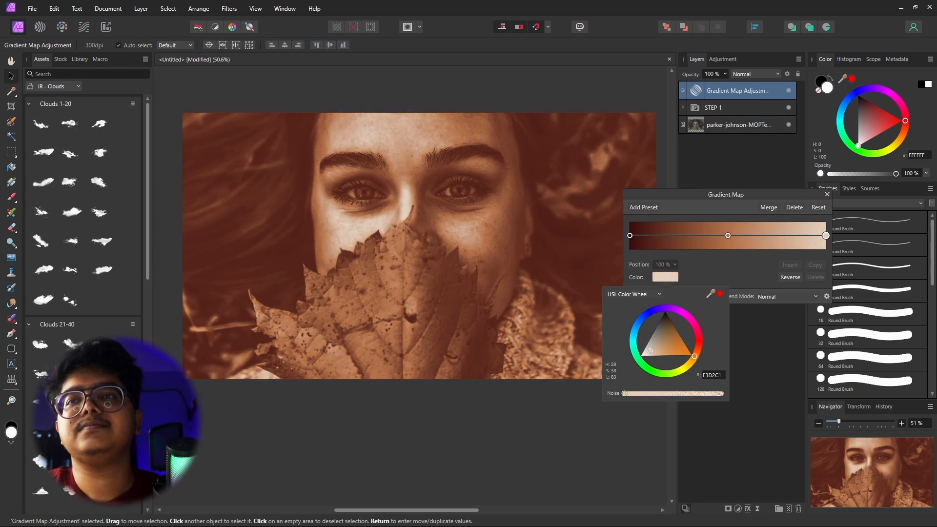
pyautogui.press('Escape')
# - Change the Gradient Map adjustment's blend mode to Multiply and finish editing it
pyautogui.click(786, 296)
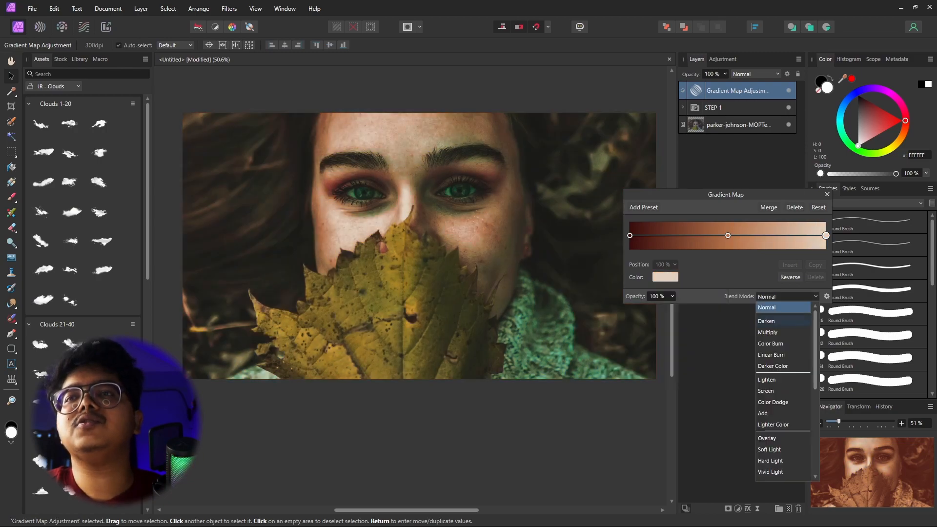
pyautogui.click(778, 332)
pyautogui.click(826, 194)
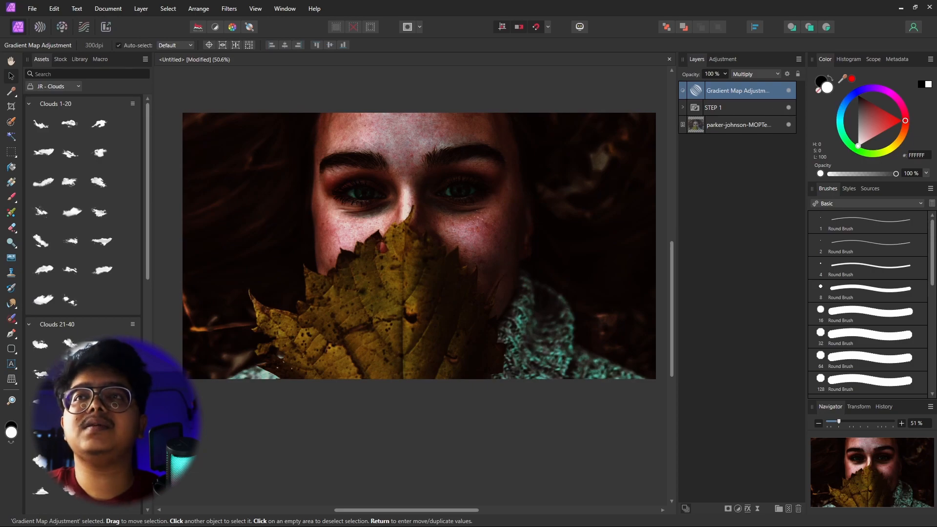
# - Reduce the Gradient Map's effect in the dark tones through its blend ranges, and compare the image with the adjustment hidden and shown
pyautogui.click(787, 74)
pyautogui.moveTo(467, 211); pyautogui.dragTo(467, 288)
pyautogui.click(593, 143)
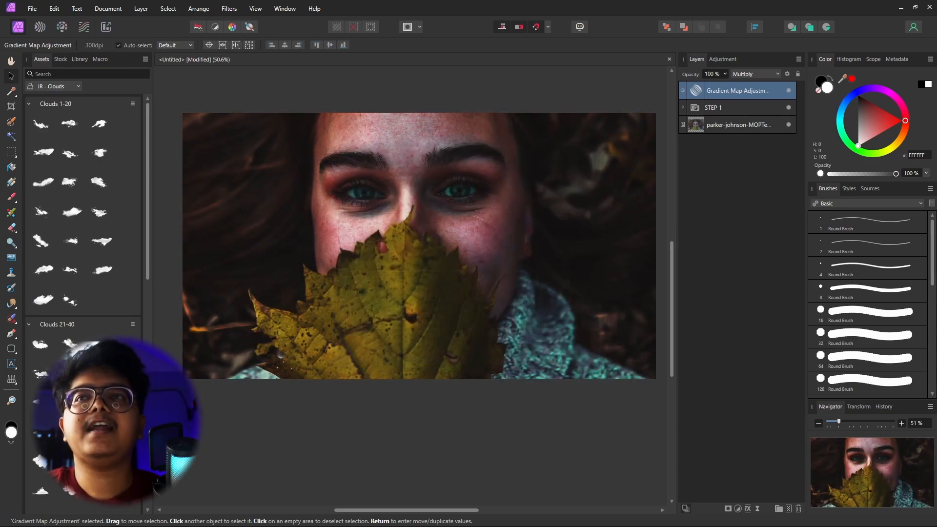
pyautogui.click(788, 91)
pyautogui.click(788, 90)
pyautogui.click(788, 90)
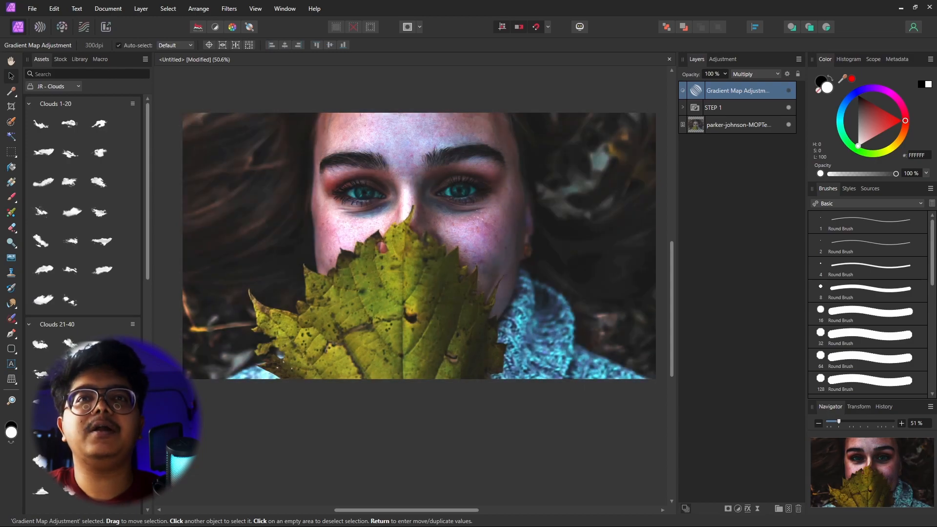
pyautogui.click(788, 91)
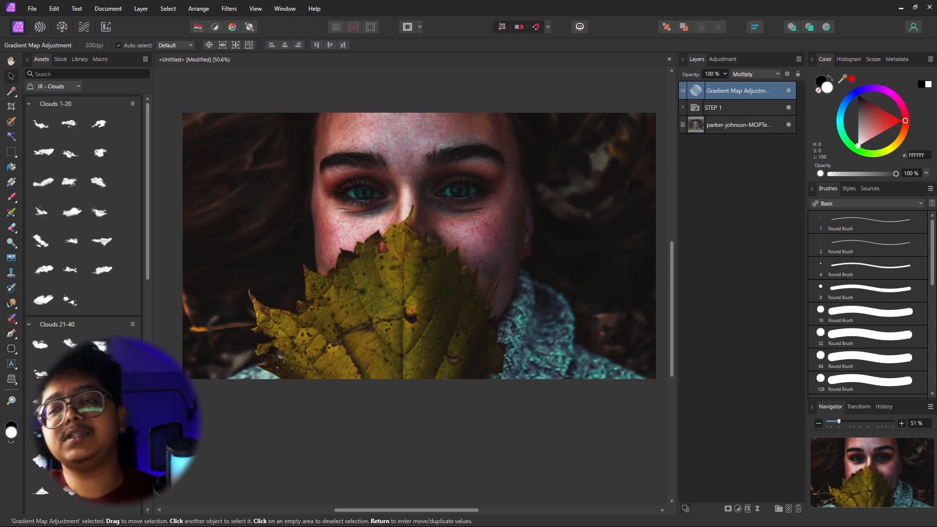
# - Add a Color Balance adjustment and set its Highlights to Cyan/Red 4%, Magenta/Green -6% and Yellow/Blue -30%
pyautogui.click(737, 508)
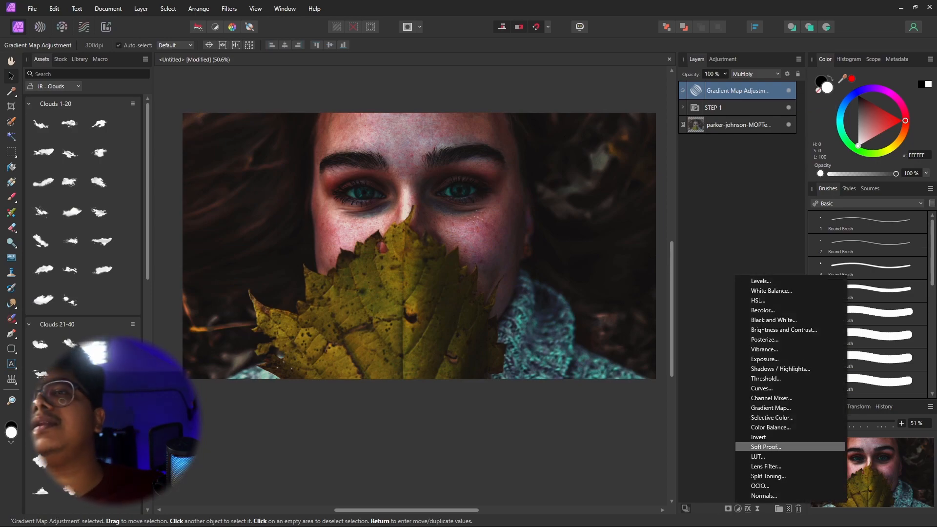
pyautogui.click(770, 427)
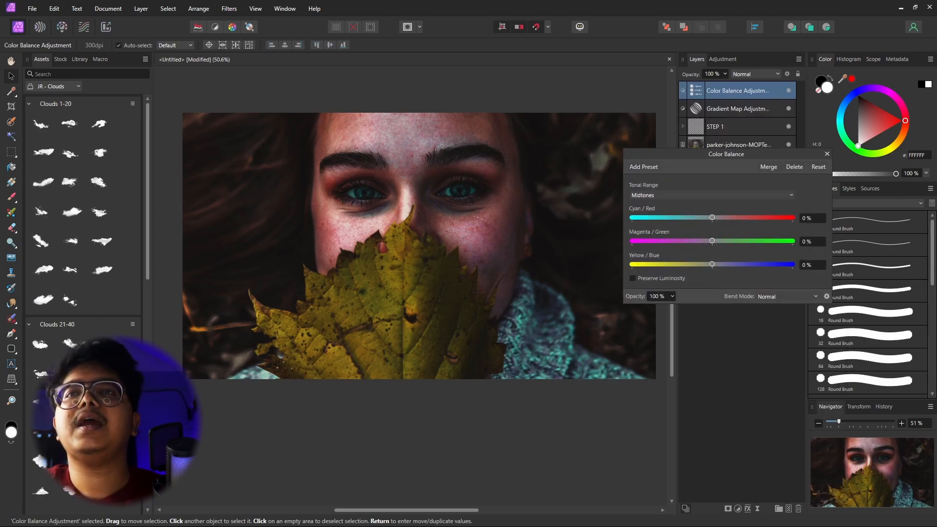
pyautogui.click(711, 195)
pyautogui.click(644, 228)
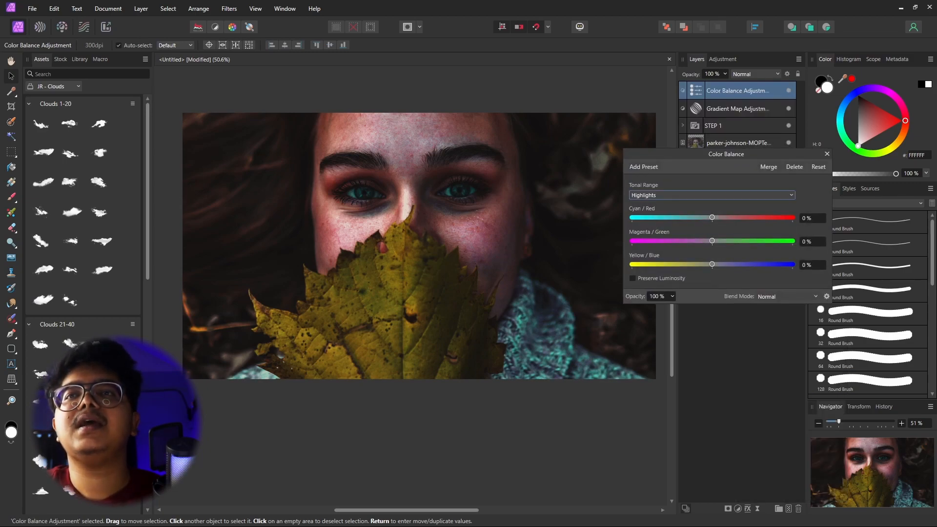
pyautogui.moveTo(712, 264); pyautogui.dragTo(716, 217)
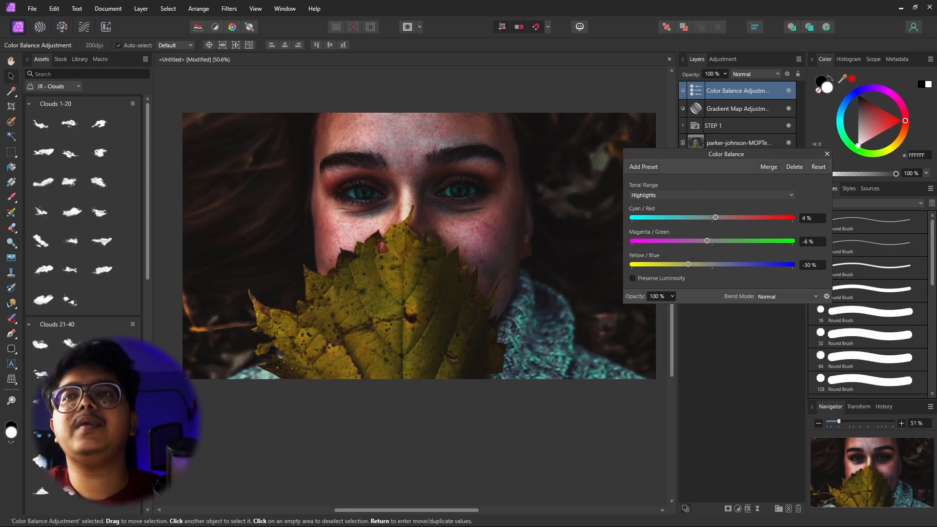
# - Shift the Color Balance Midtones toward yellow with Yellow/Blue at -39%
pyautogui.click(711, 194)
pyautogui.click(712, 217)
pyautogui.moveTo(712, 264); pyautogui.dragTo(681, 264)
# - Set the Color Balance Shadows to Cyan/Red -7%, Magenta/Green 3% and Yellow/Blue 11%, and finish editing the adjustment
pyautogui.click(711, 195)
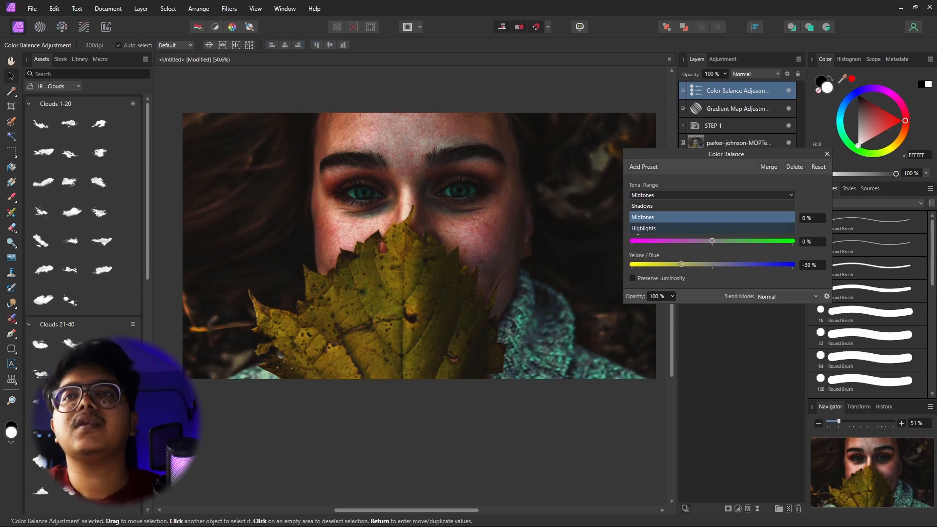
pyautogui.click(711, 205)
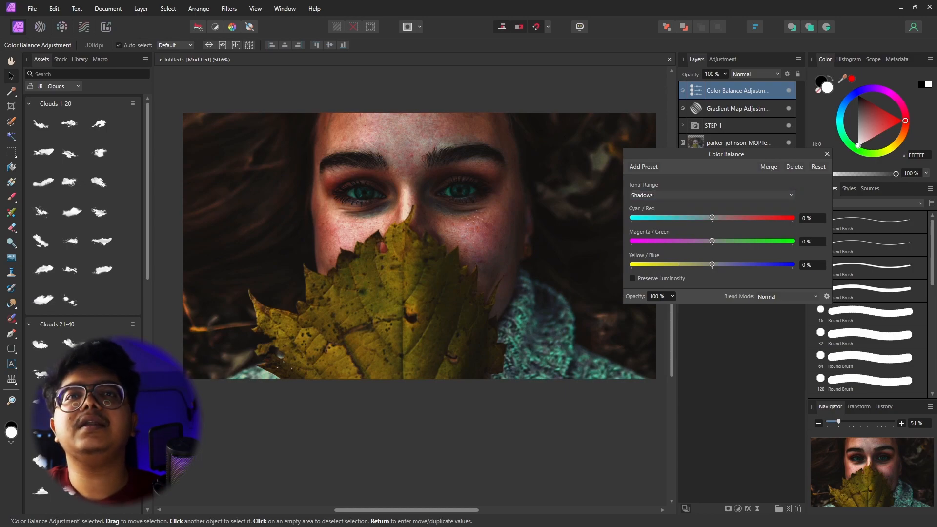
pyautogui.moveTo(712, 217); pyautogui.dragTo(721, 264)
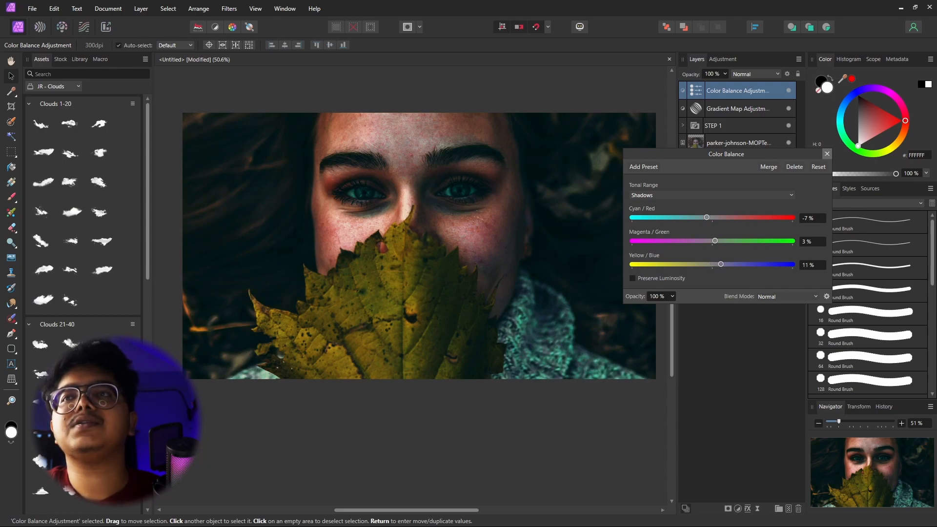
pyautogui.click(826, 154)
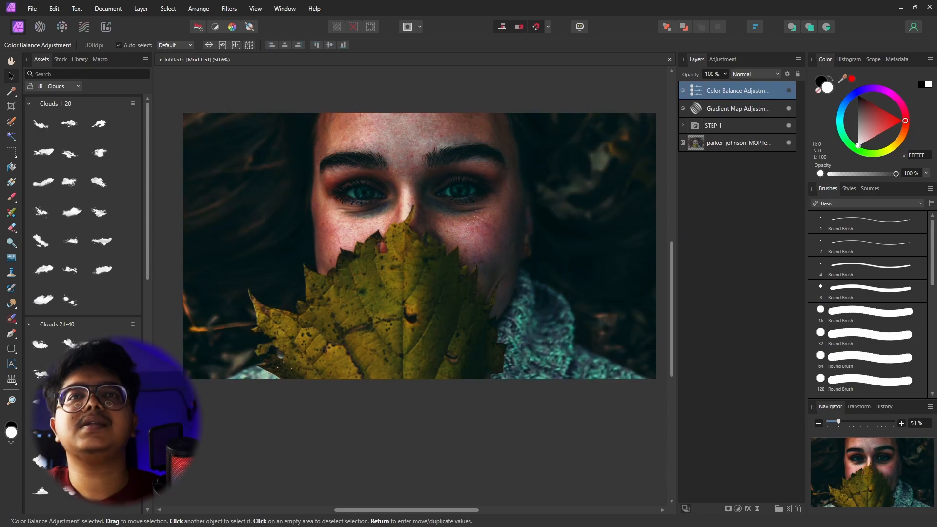
# - Group the Color Balance and Gradient Map adjustments together above STEP 1
pyautogui.keyDown('shift'); pyautogui.click(737, 108); pyautogui.keyUp('shift')
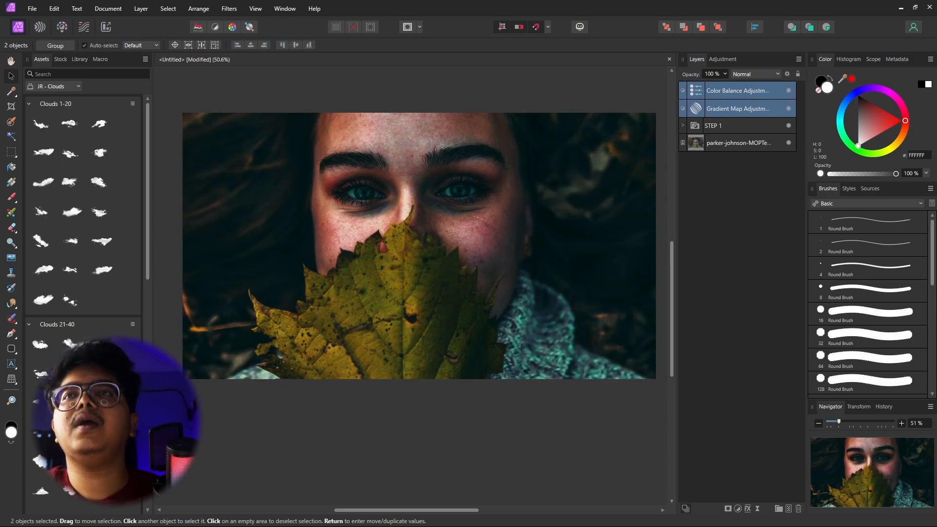
pyautogui.hotkey('ctrl', 'g')
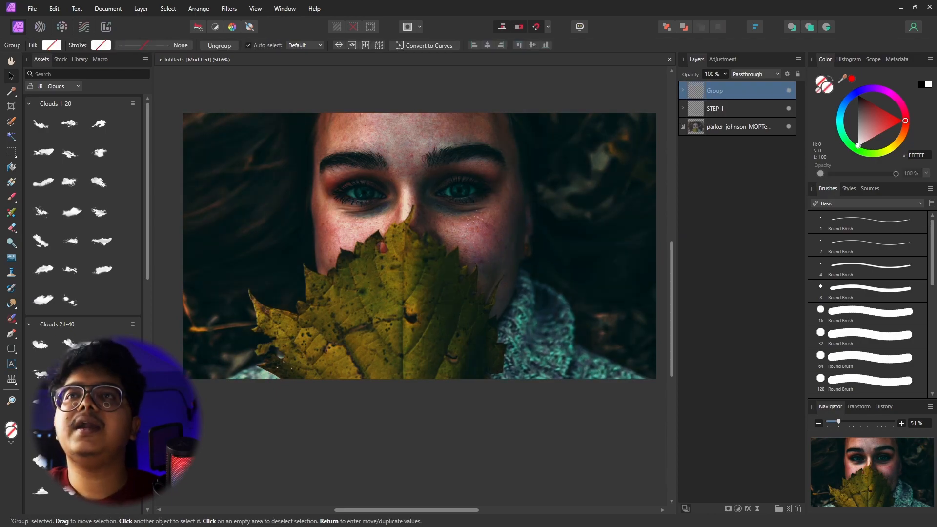
# - Rename the new group above STEP 1 as STEP 2
pyautogui.write('STEP')
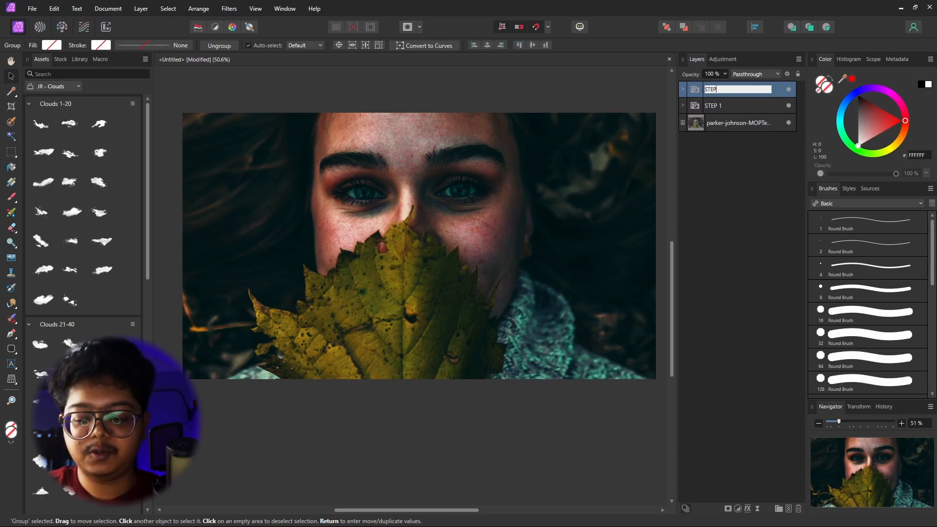
pyautogui.write(' 2')
pyautogui.press('Return')
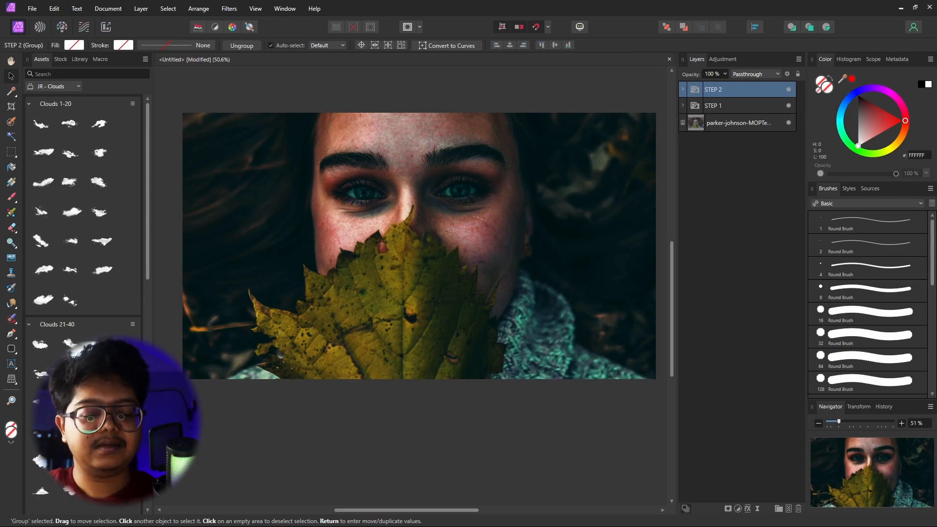
# - Add a Curves adjustment above STEP 2 and lift the Master curve strongly to brighten the image
pyautogui.hotkey('ctrl', 'm')
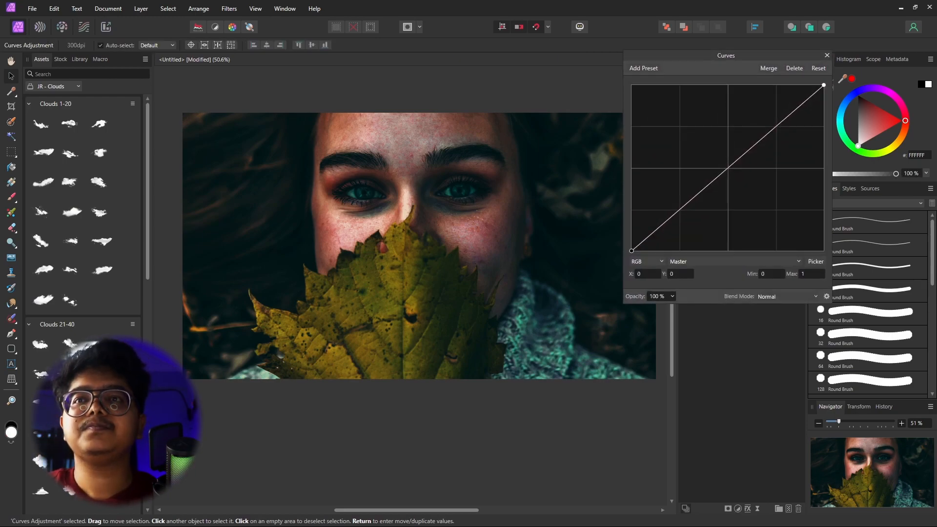
pyautogui.moveTo(715, 178); pyautogui.dragTo(710, 125)
pyautogui.click(826, 55)
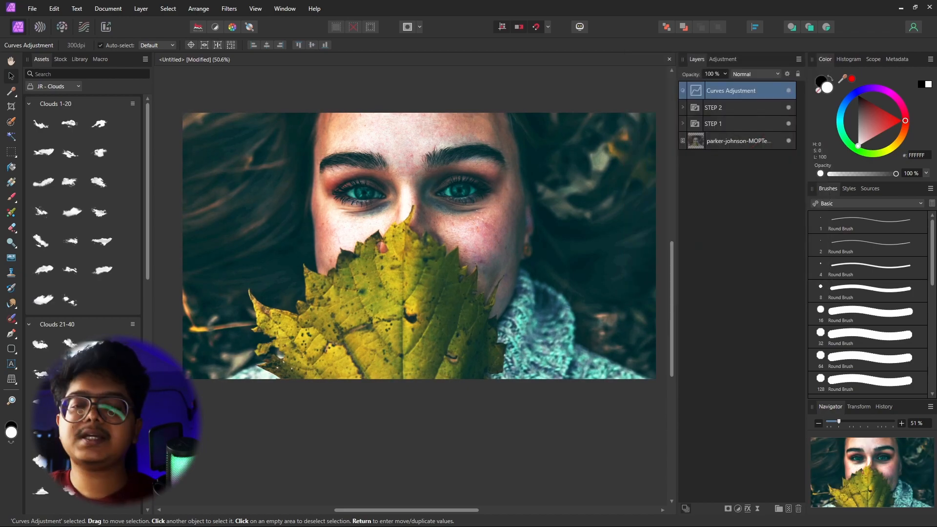
# - Invert the Curves adjustment's mask and paint white over the irises with a soft 98 px brush to brighten only the eyes
pyautogui.hotkey('ctrl', 'i')
pyautogui.scroll(5, 429, 192)
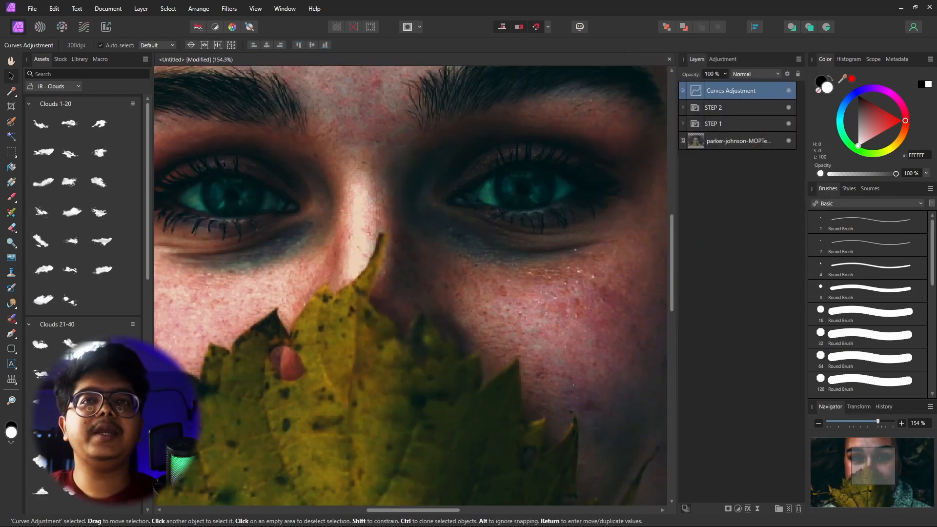
pyautogui.press('b')
pyautogui.press('x')
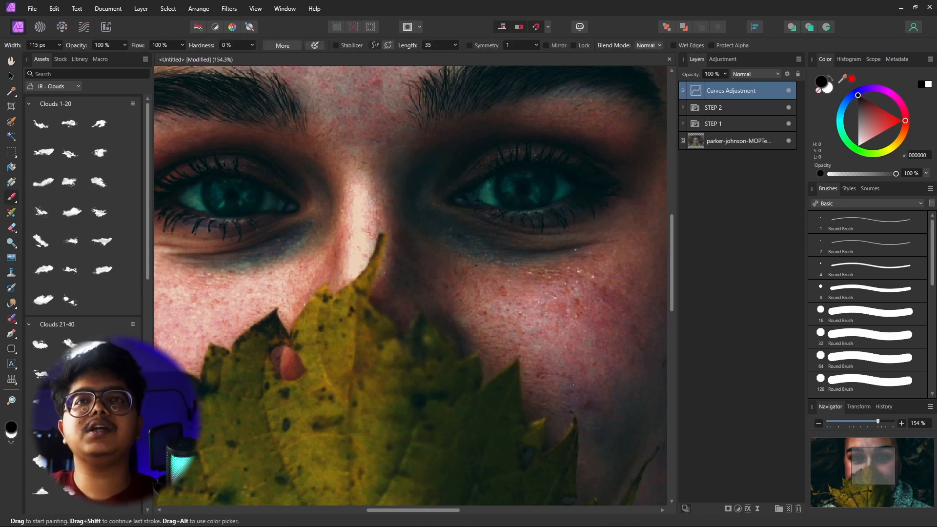
pyautogui.press('[')
pyautogui.press('x')
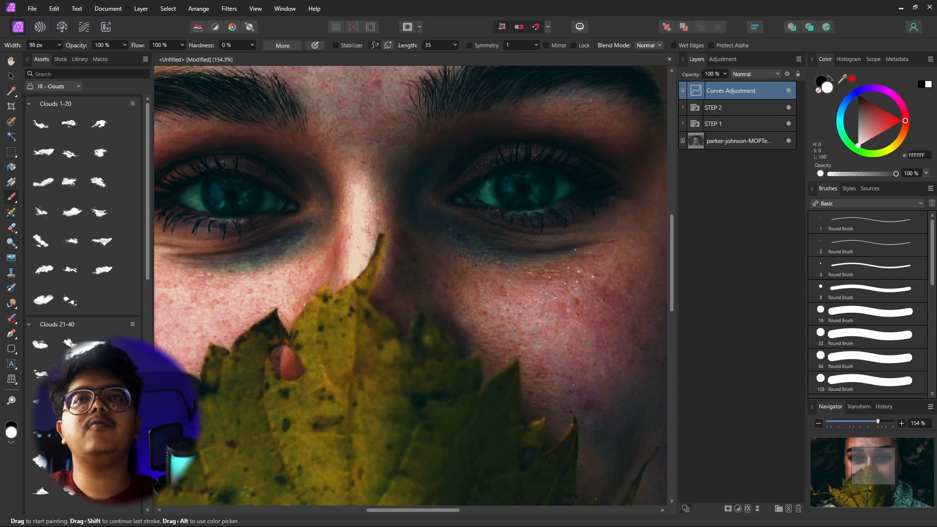
pyautogui.click(523, 188)
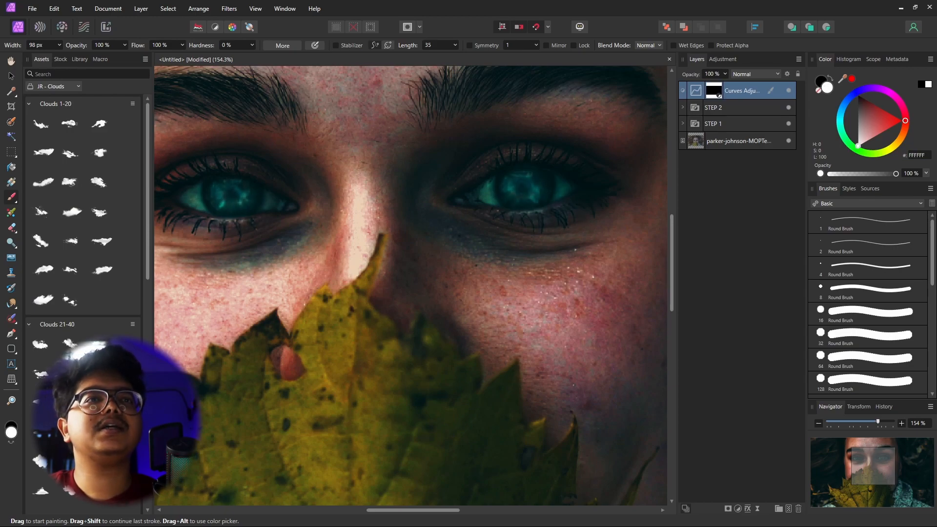
# - Add a live Unsharp Mask filter above the Curves adjustment and raise its radius to sharpen the image
pyautogui.scroll(-5, 471, 215)
pyautogui.scroll(2, 509, 222)
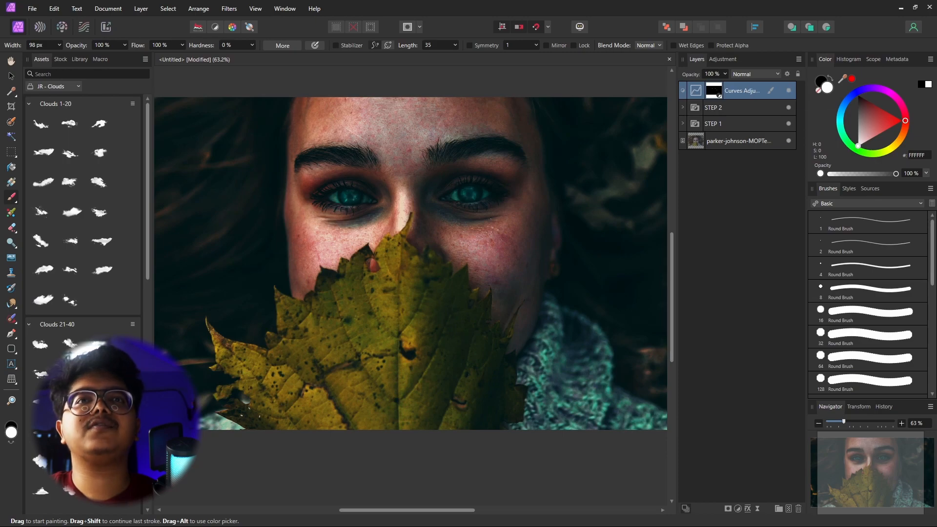
pyautogui.scroll(-1, 420, 220)
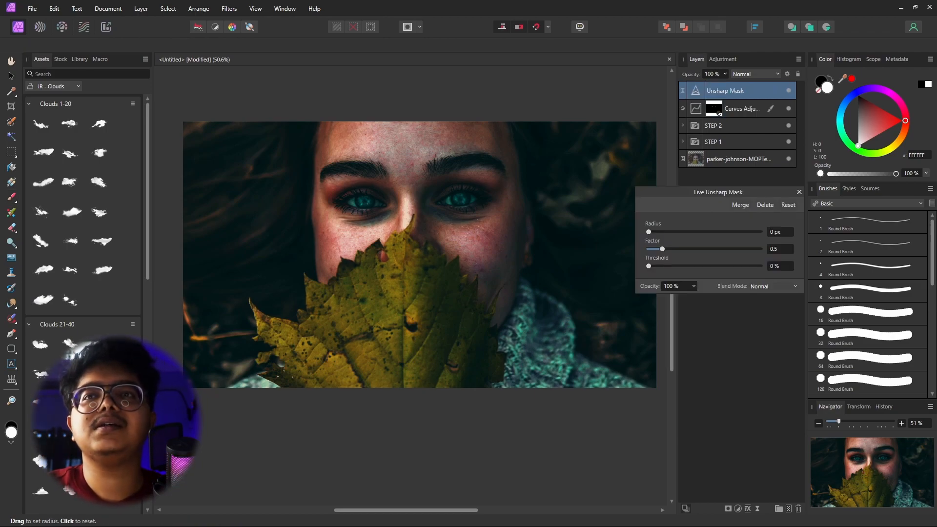
pyautogui.moveTo(649, 232); pyautogui.dragTo(681, 231)
pyautogui.click(799, 191)
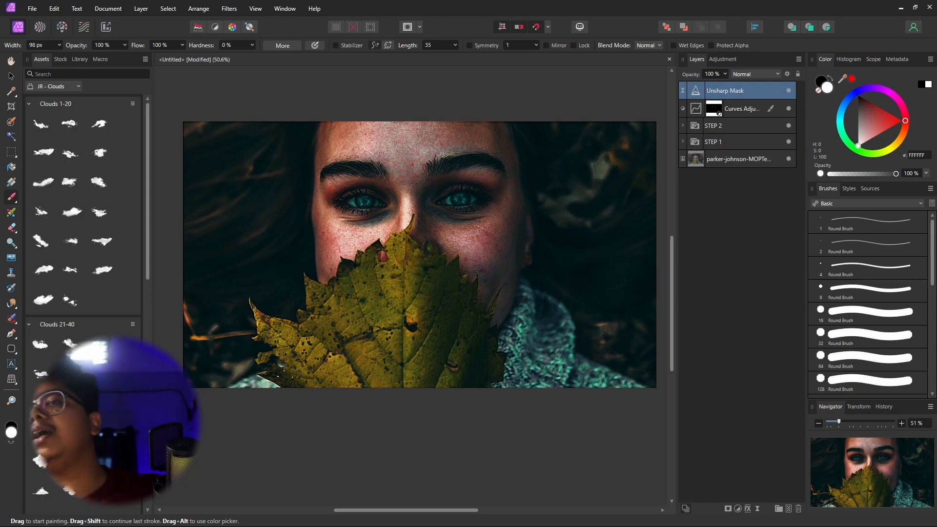
# - Add a live Gaussian Blur filter with Preserve Alpha, a 30.5 px radius and the Screen blend mode
pyautogui.click(756, 508)
pyautogui.click(789, 146)
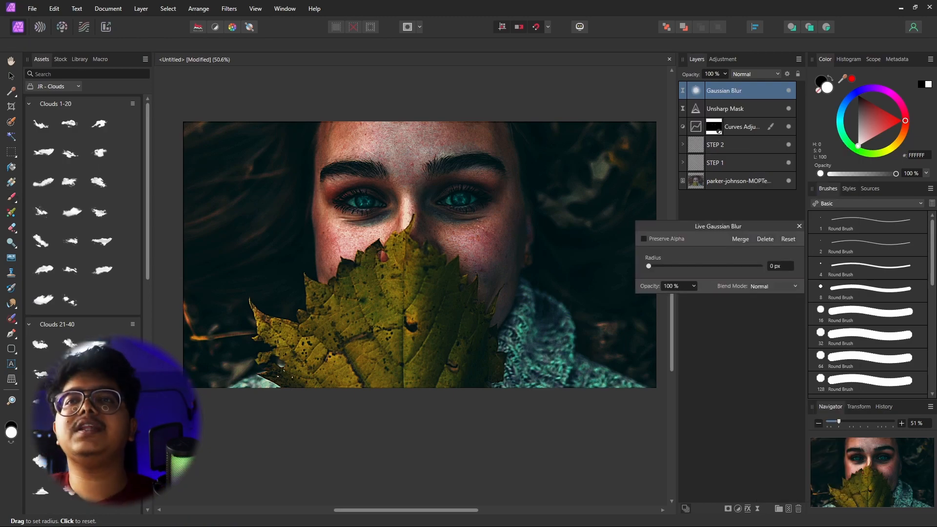
pyautogui.moveTo(648, 266); pyautogui.dragTo(723, 266)
pyautogui.click(644, 239)
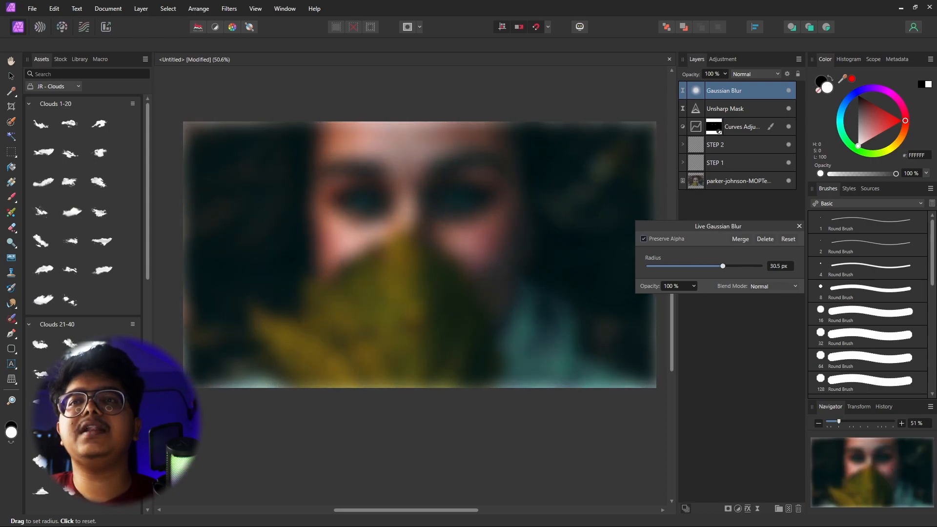
pyautogui.click(774, 286)
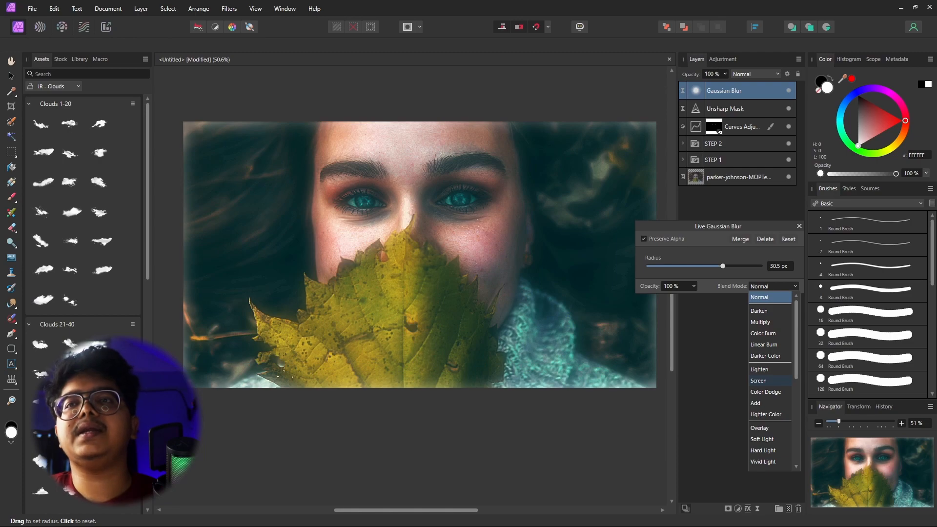
pyautogui.click(758, 381)
pyautogui.click(799, 226)
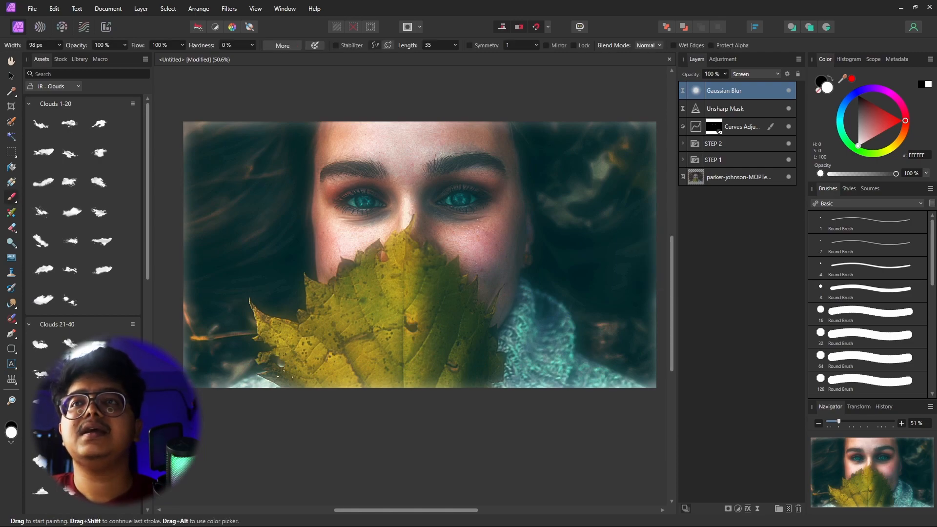
# - Lower the dark end of the Gaussian Blur's Underlying Composition Ranges to about 48.7% output in its Blend Options
pyautogui.click(787, 74)
pyautogui.moveTo(467, 211); pyautogui.dragTo(468, 273)
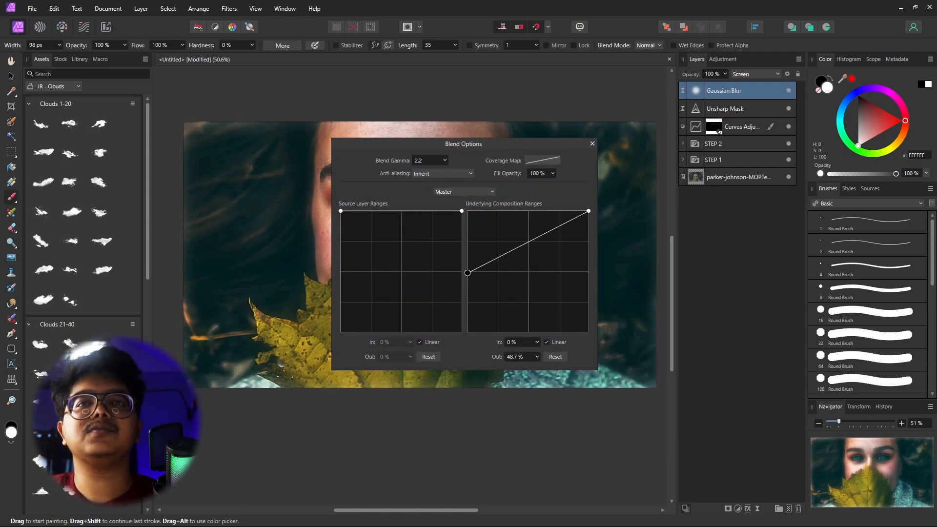
pyautogui.click(593, 143)
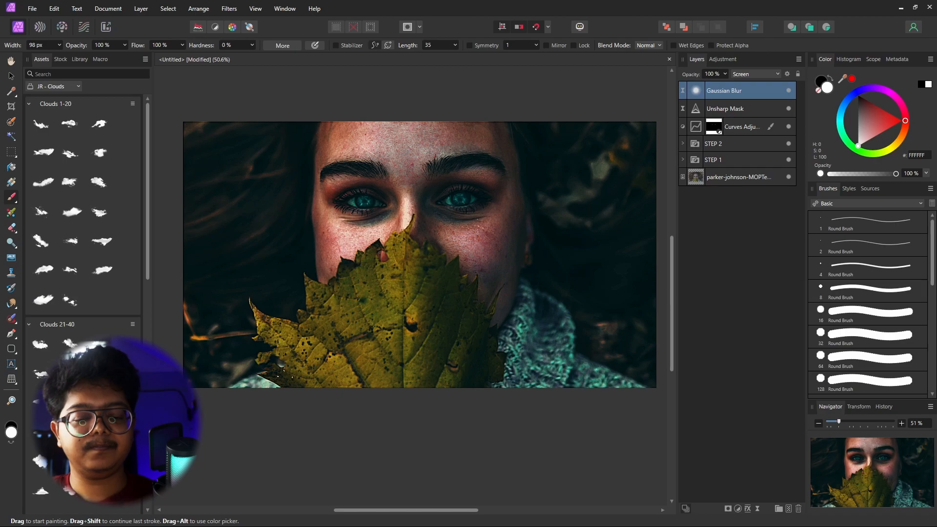
# - Enlarge the soft brush to 916 px and paint white over the face and leaf to reveal the Gaussian Blur glow there
pyautogui.press(']')
pyautogui.press(']')
pyautogui.press(']')
pyautogui.press(']')
pyautogui.press(']')
pyautogui.press(']')
pyautogui.press(']')
pyautogui.press(']')
pyautogui.press(']')
pyautogui.press(']')
pyautogui.press(']')
pyautogui.press(']')
pyautogui.press(']')
pyautogui.press(']')
pyautogui.press(']')
pyautogui.press(']')
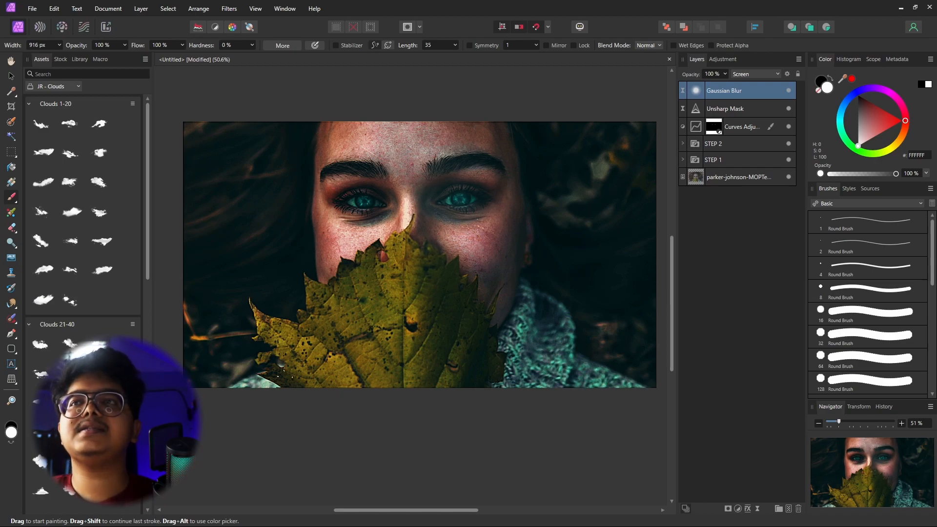
pyautogui.moveTo(405, 190)
pyautogui.mouseDown()
pyautogui.moveTo(371, 195)
pyautogui.moveTo(356, 249)
pyautogui.moveTo(435, 273)
pyautogui.moveTo(507, 312)
pyautogui.moveTo(483, 146)
pyautogui.moveTo(334, 135)
pyautogui.mouseUp()
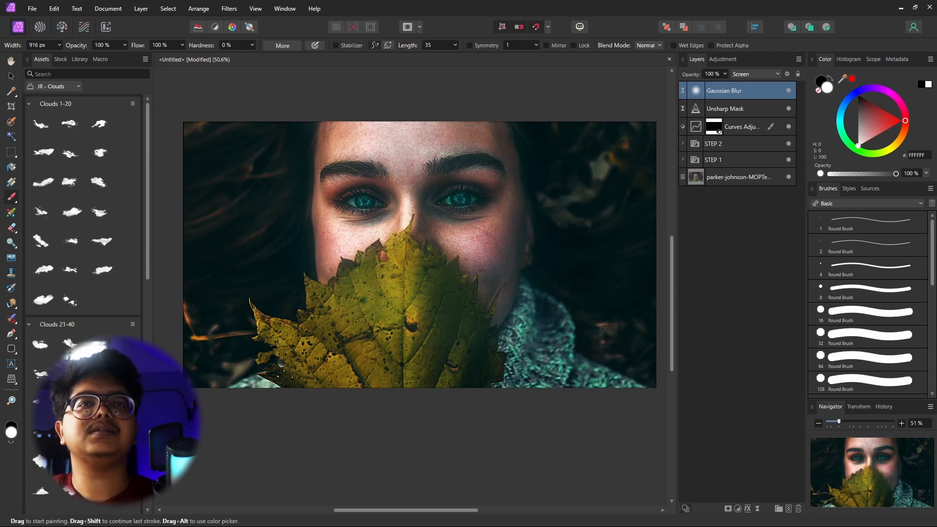
pyautogui.moveTo(507, 136)
pyautogui.mouseDown()
pyautogui.moveTo(552, 205)
pyautogui.moveTo(556, 327)
pyautogui.moveTo(410, 353)
pyautogui.moveTo(288, 346)
pyautogui.mouseUp()
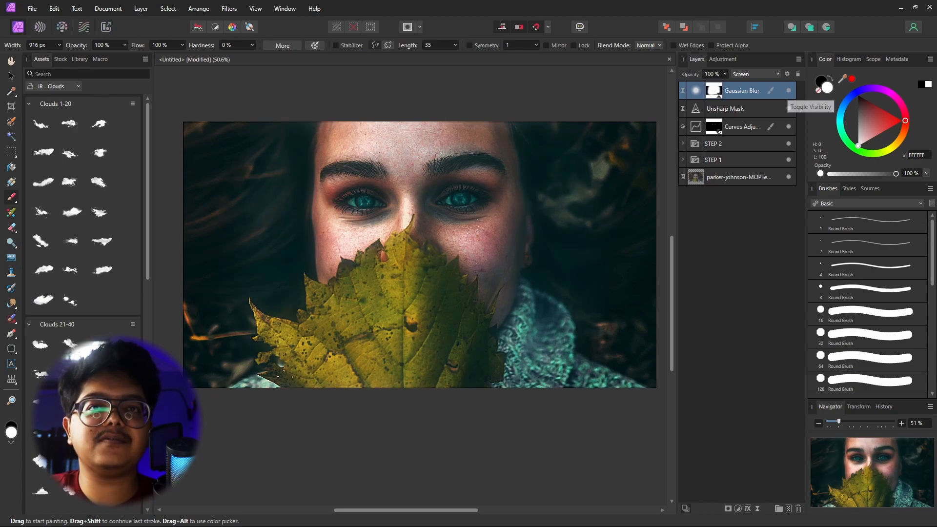
# - Group the Gaussian Blur, Unsharp Mask and Curves layers together and name the group STEP 3
pyautogui.scroll(-2, 532, 184)
pyautogui.scroll(-1, 530, 183)
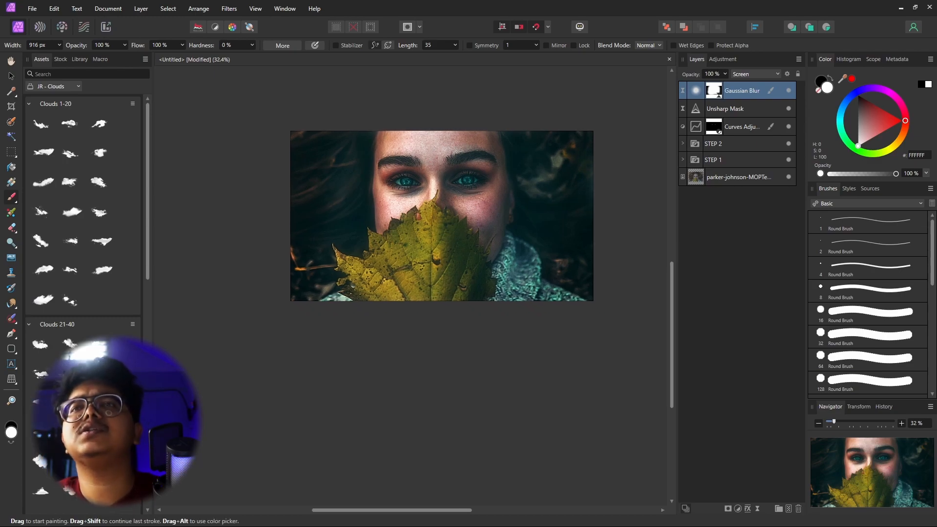
pyautogui.keyDown('ctrl'); pyautogui.click(739, 109); pyautogui.keyUp('ctrl')
pyautogui.keyDown('ctrl'); pyautogui.click(739, 126); pyautogui.keyUp('ctrl')
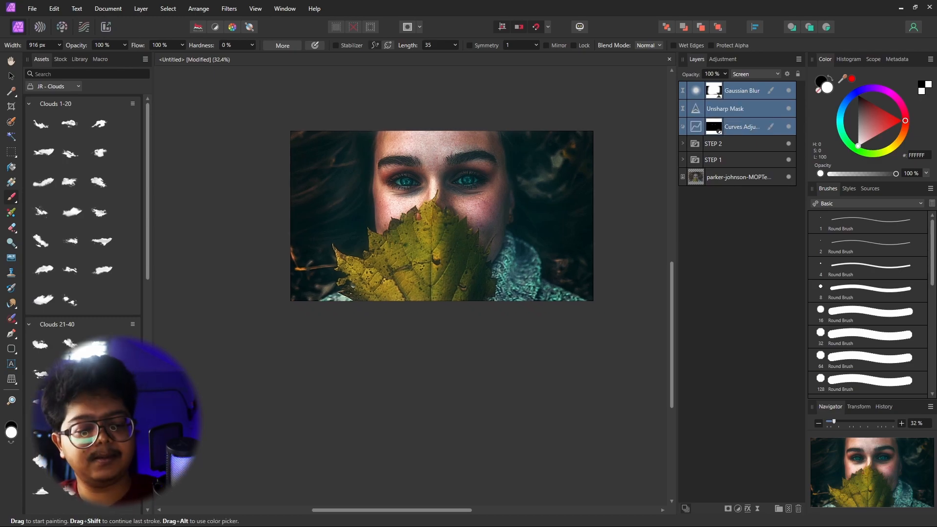
pyautogui.hotkey('ctrl', 'g')
pyautogui.click(715, 90)
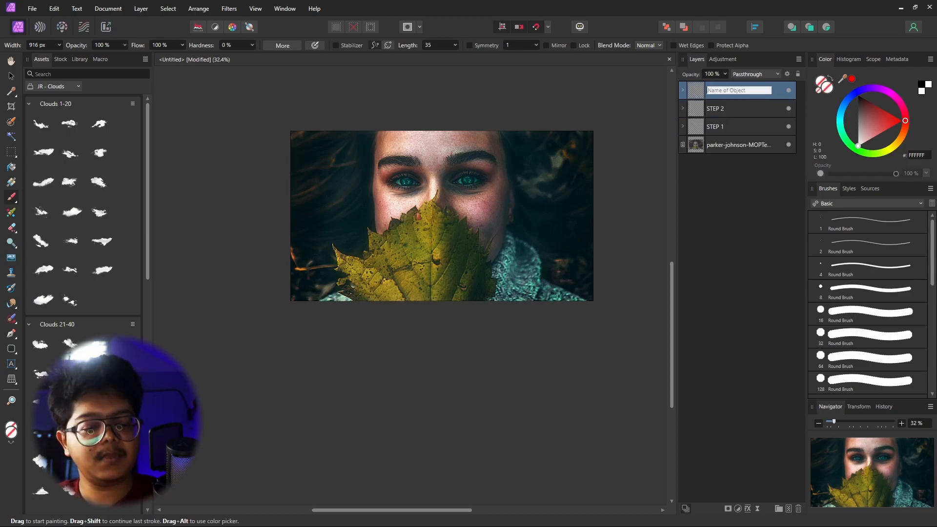
pyautogui.write('STEP 3')
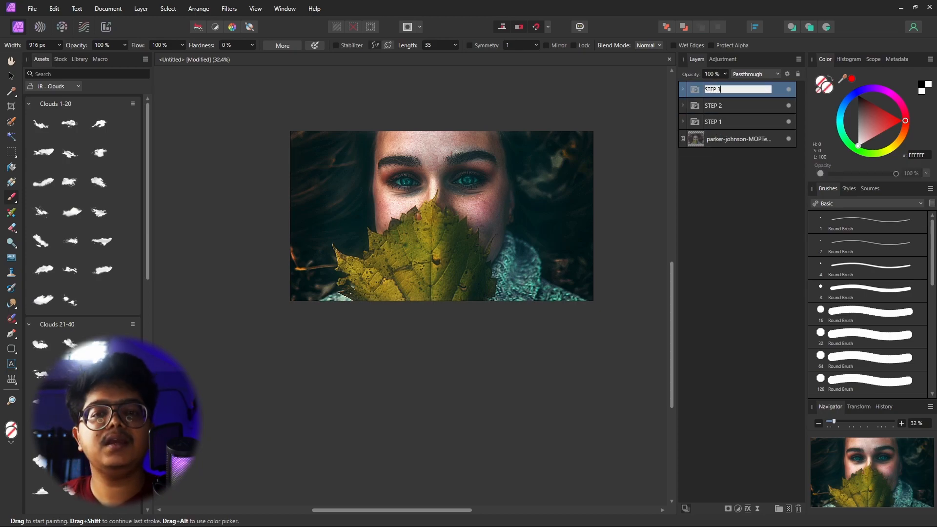
pyautogui.press('Return')
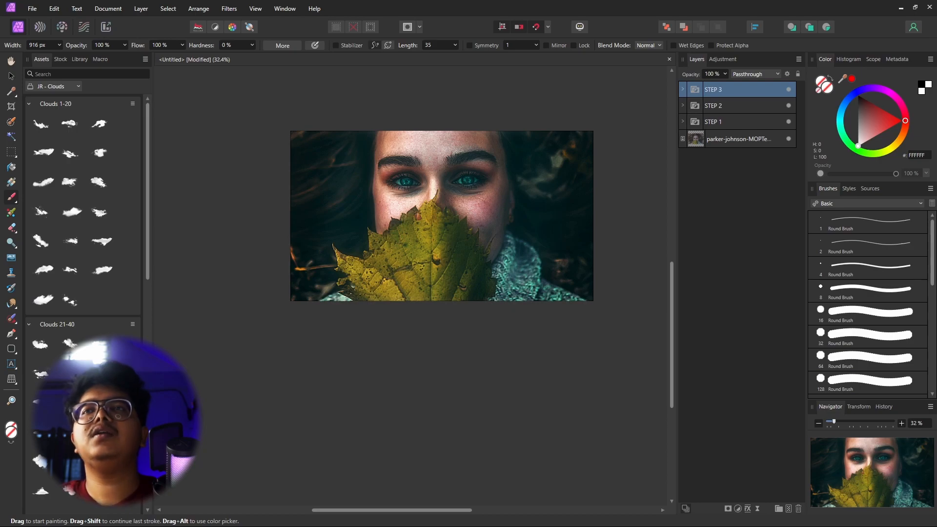
# - Toggle the visibility of the STEP 1, STEP 2 and STEP 3 groups together to compare the original photo with the grade
pyautogui.keyDown('shift'); pyautogui.click(736, 122); pyautogui.keyUp('shift')
pyautogui.click(788, 90)
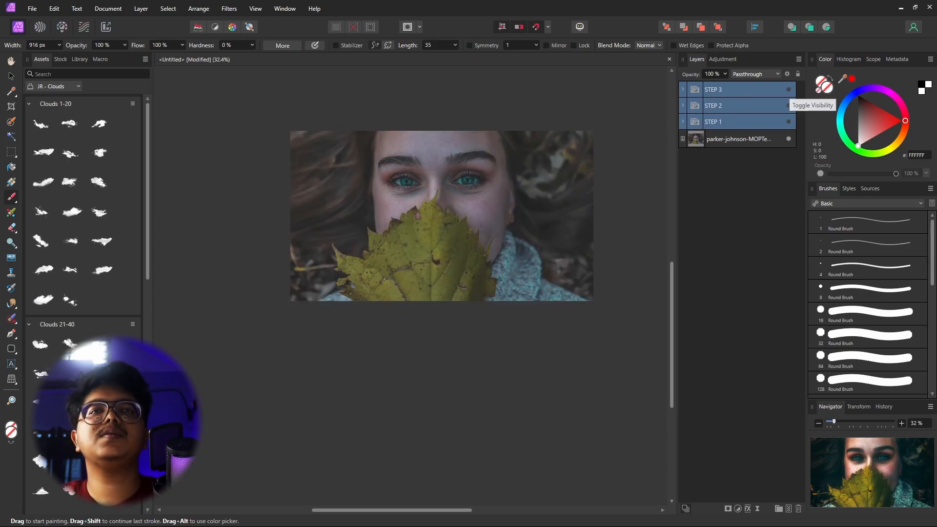
pyautogui.scroll(3, 463, 158)
pyautogui.scroll(-2, 469, 169)
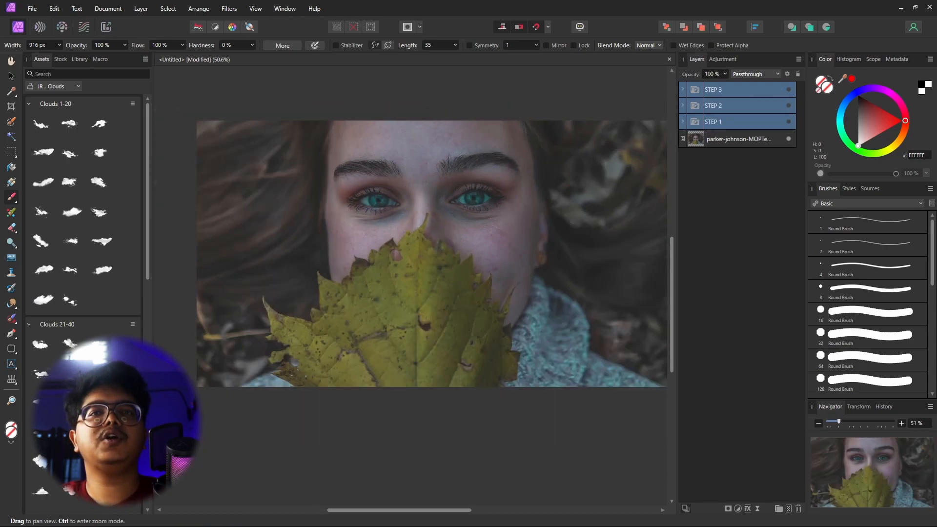
pyautogui.click(789, 90)
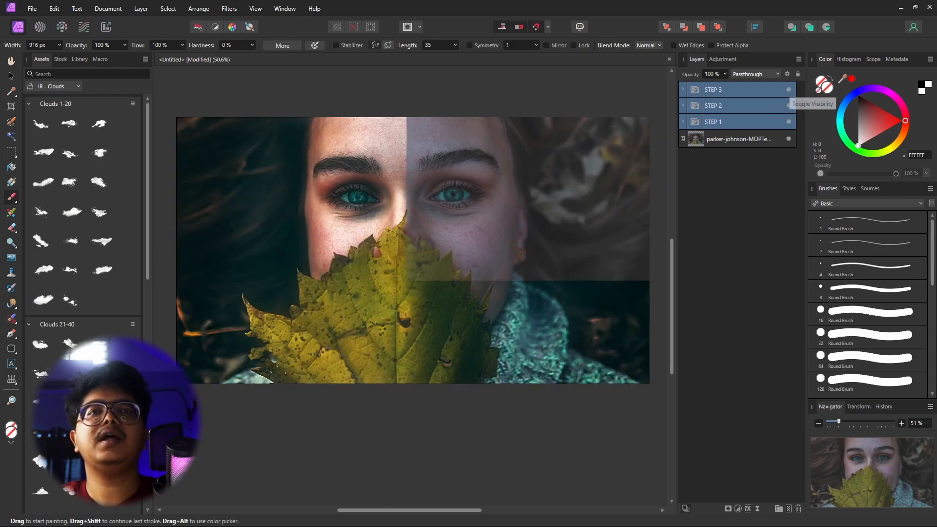
pyautogui.click(789, 89)
pyautogui.click(789, 89)
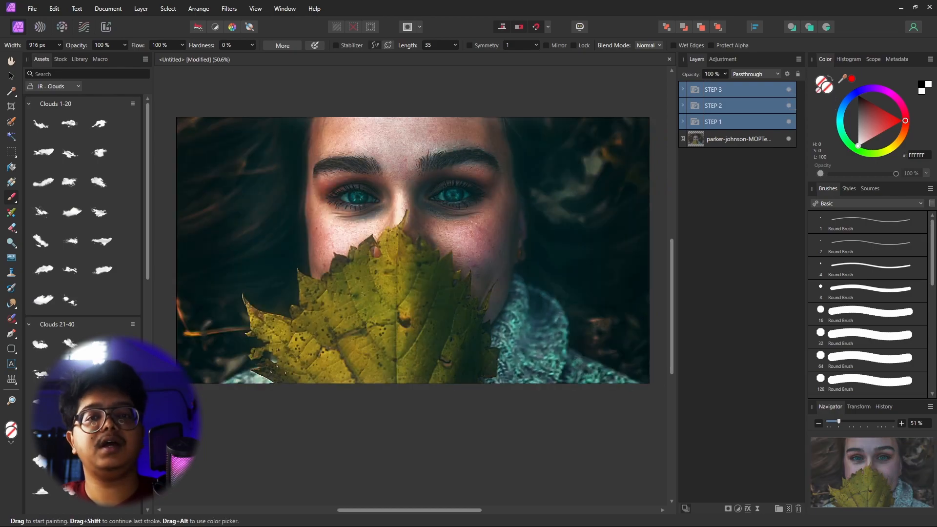
# - Add white Arial Art Text reading HOPE at about 60.3 pt above STEP 3, over the lower-left part of the photo
pyautogui.click(742, 89)
pyautogui.scroll(-1, 649, 262)
pyautogui.scroll(2, 649, 262)
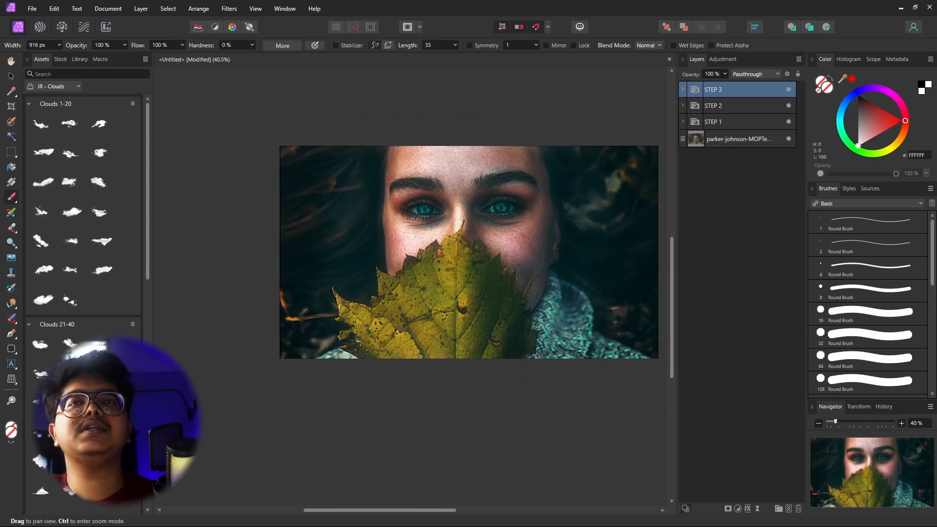
pyautogui.moveTo(648, 262); pyautogui.dragTo(635, 263)
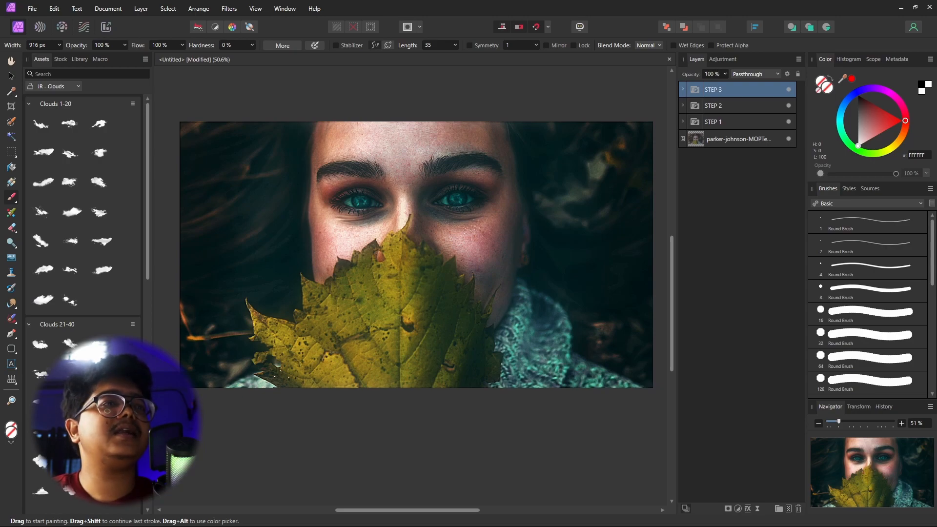
pyautogui.press('t')
pyautogui.moveTo(226, 317); pyautogui.dragTo(259, 361)
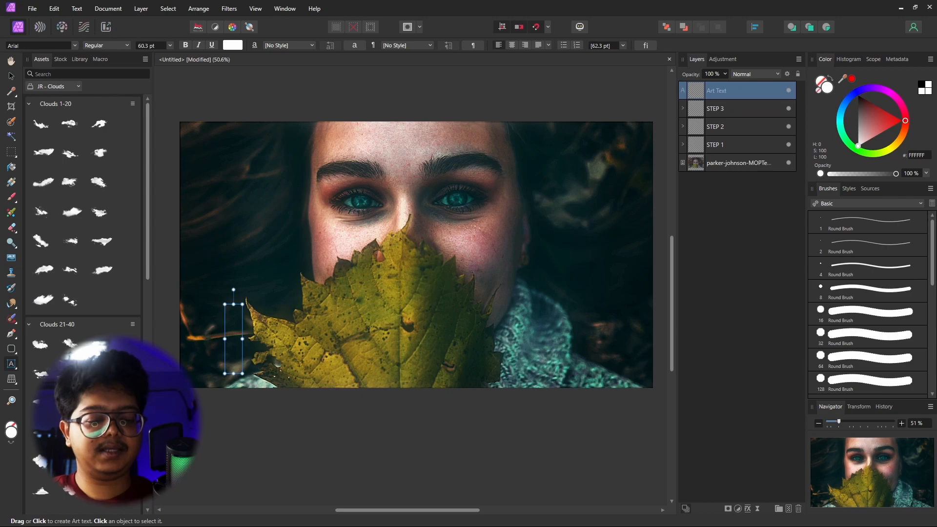
pyautogui.write('HOPE')
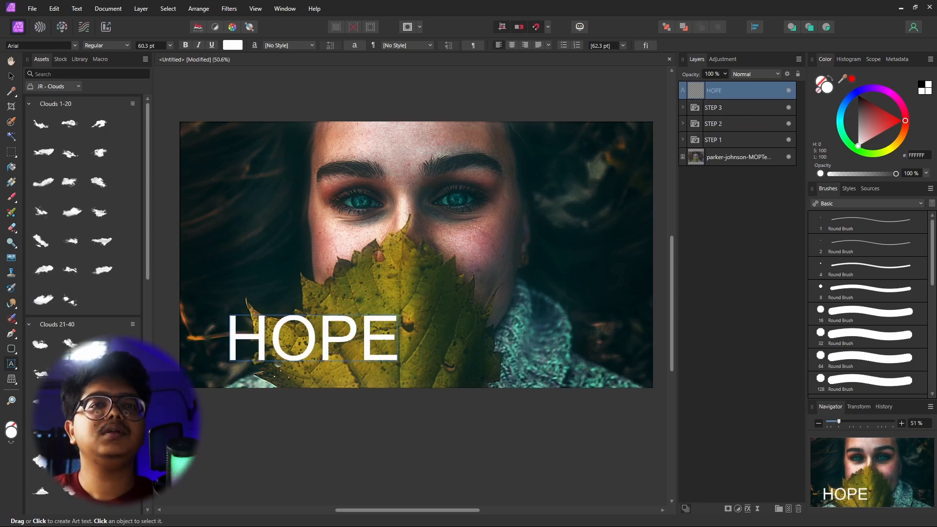
# - Enlarge the HOPE text to about 130.2 pt and centre it horizontally over the lower part of the photo
pyautogui.hotkey('ctrl', 'a')
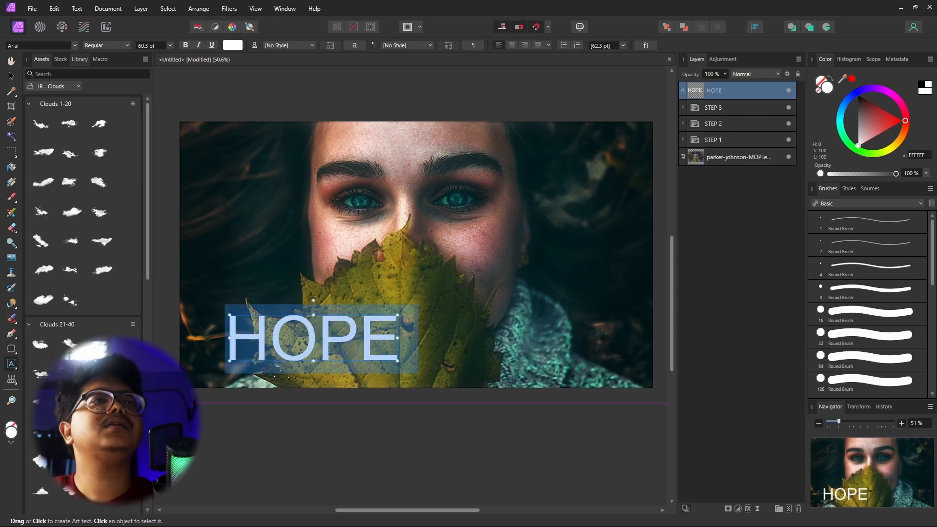
pyautogui.click(12, 75)
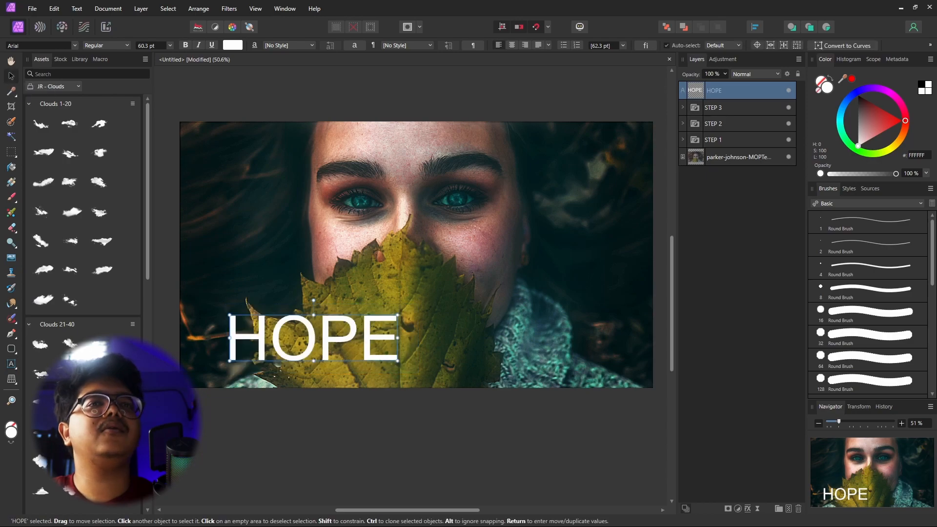
pyautogui.moveTo(398, 314); pyautogui.dragTo(493, 288)
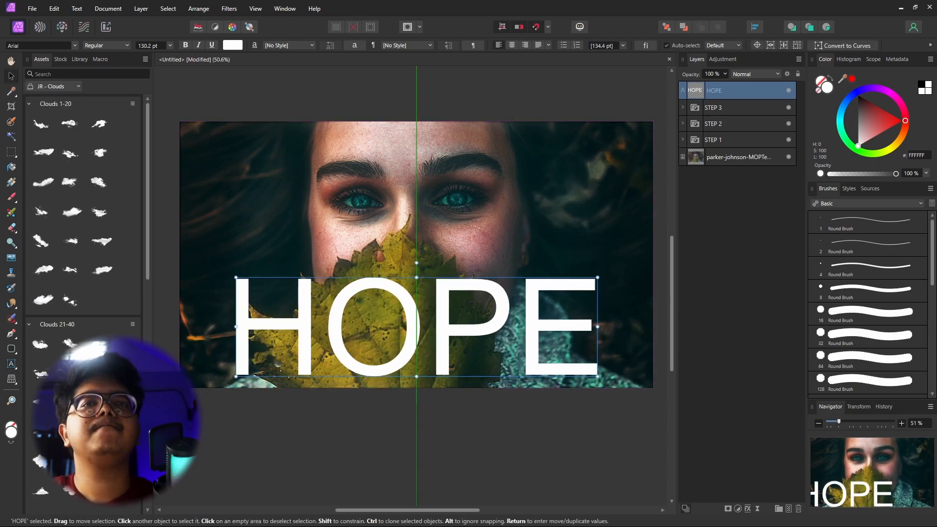